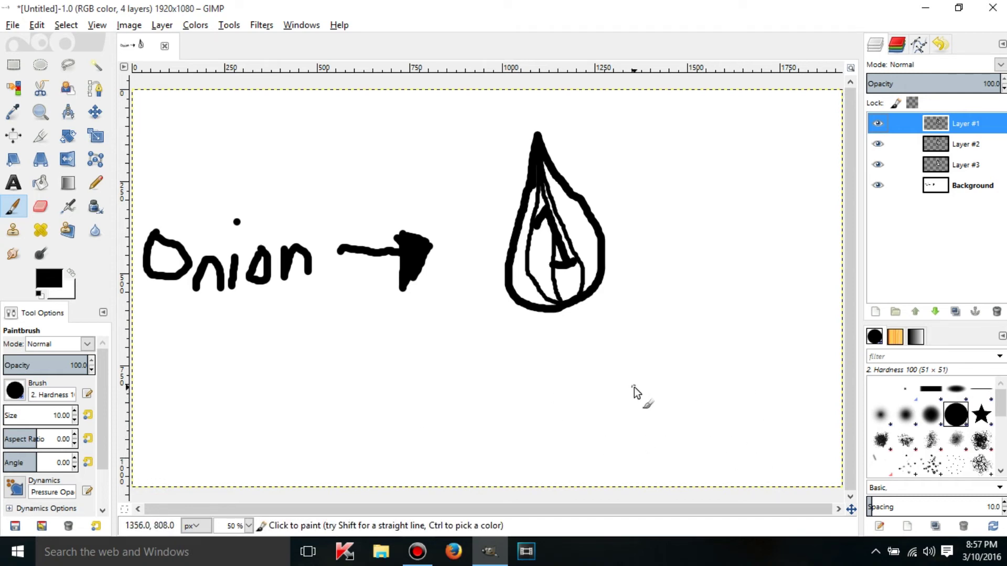
pyautogui.click(977, 185)
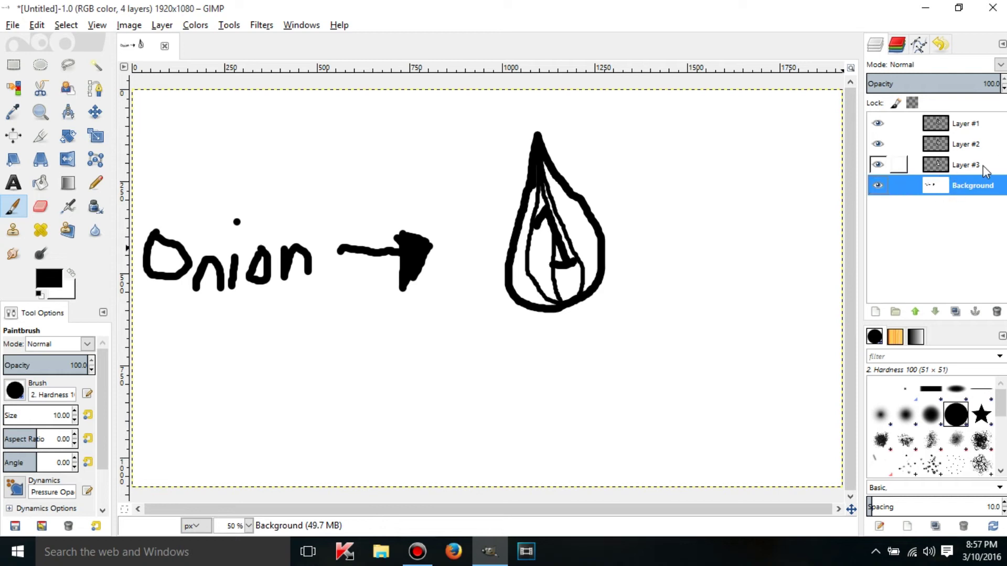
pyautogui.click(942, 165)
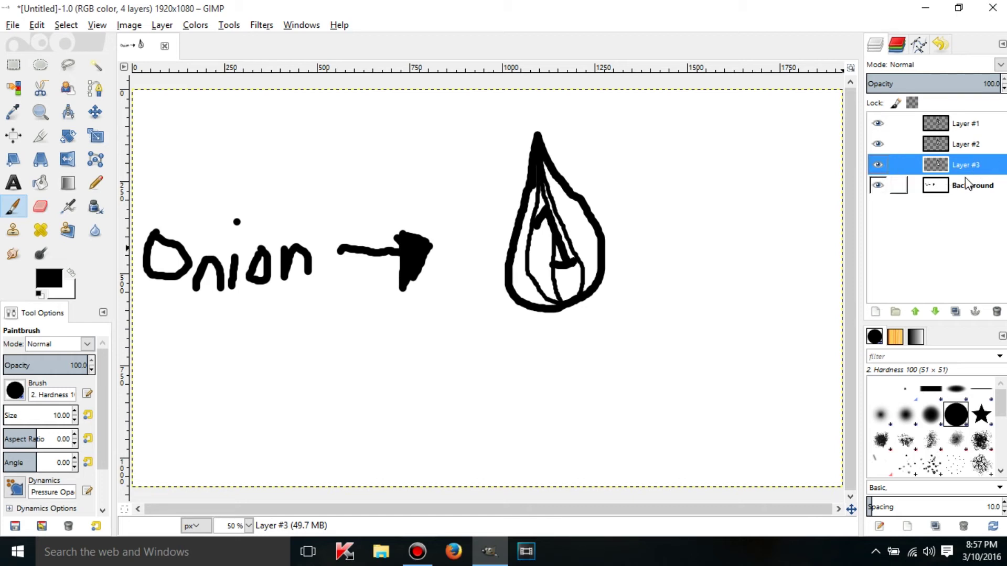
pyautogui.click(966, 181)
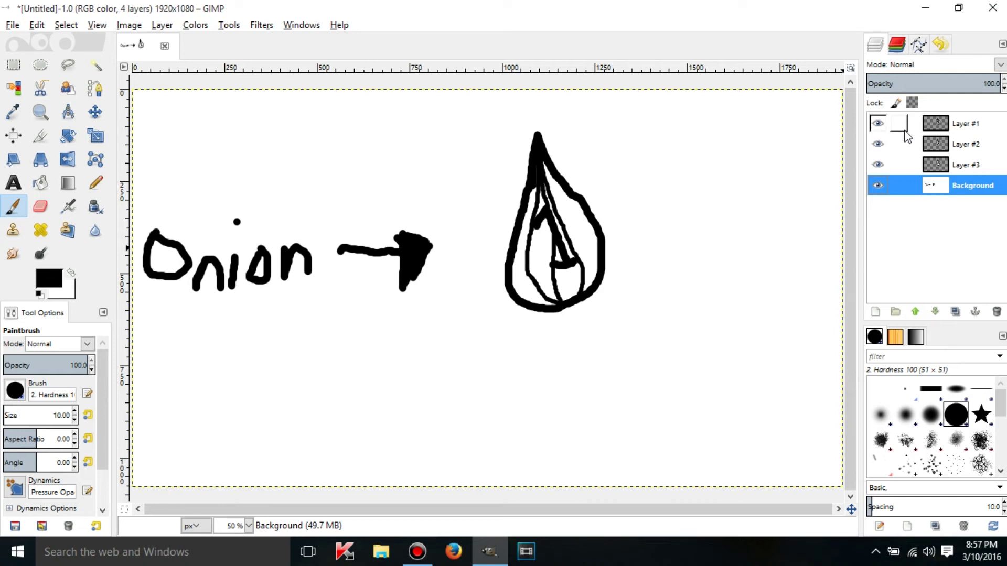
pyautogui.click(955, 121)
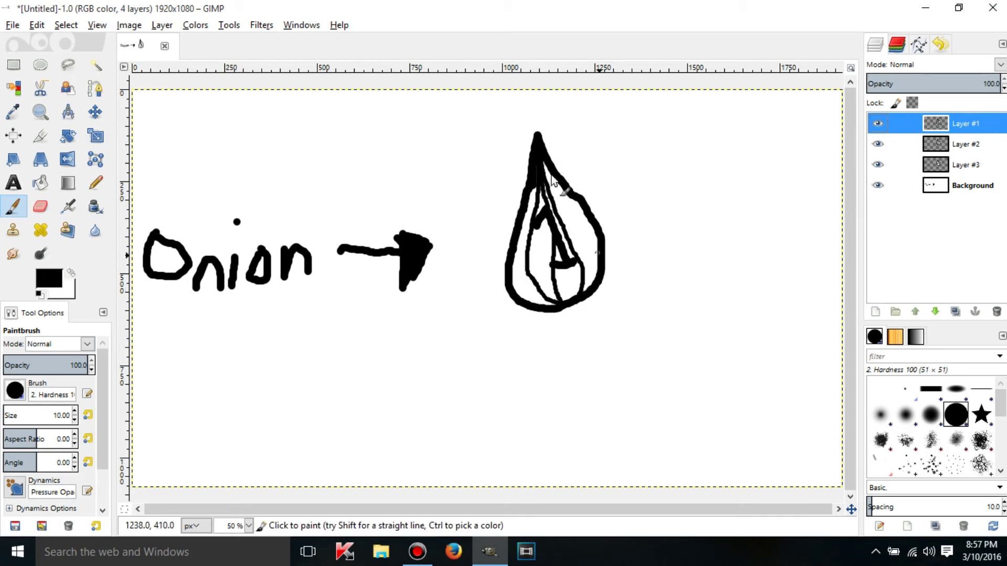
pyautogui.click(878, 125)
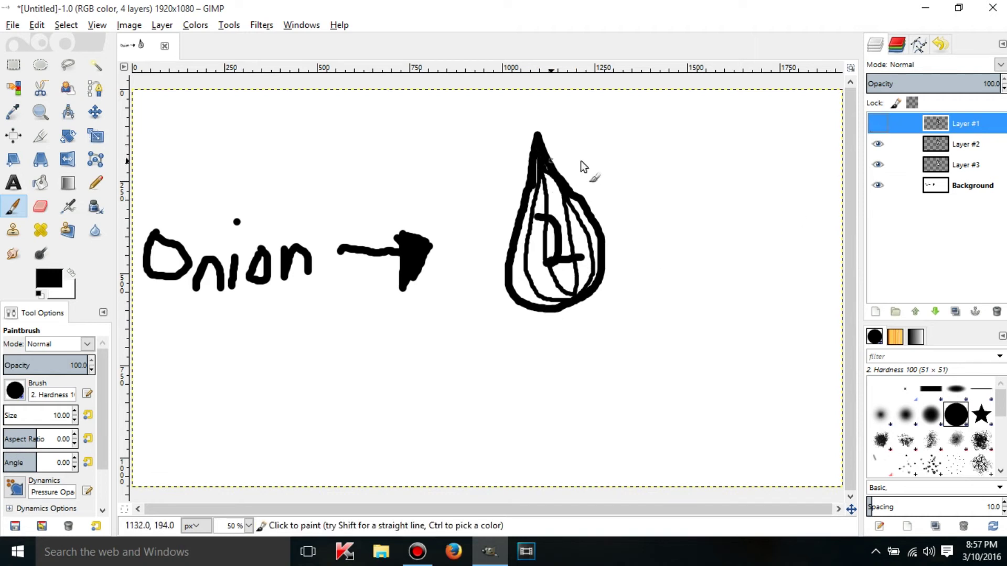
pyautogui.click(880, 122)
pyautogui.click(881, 118)
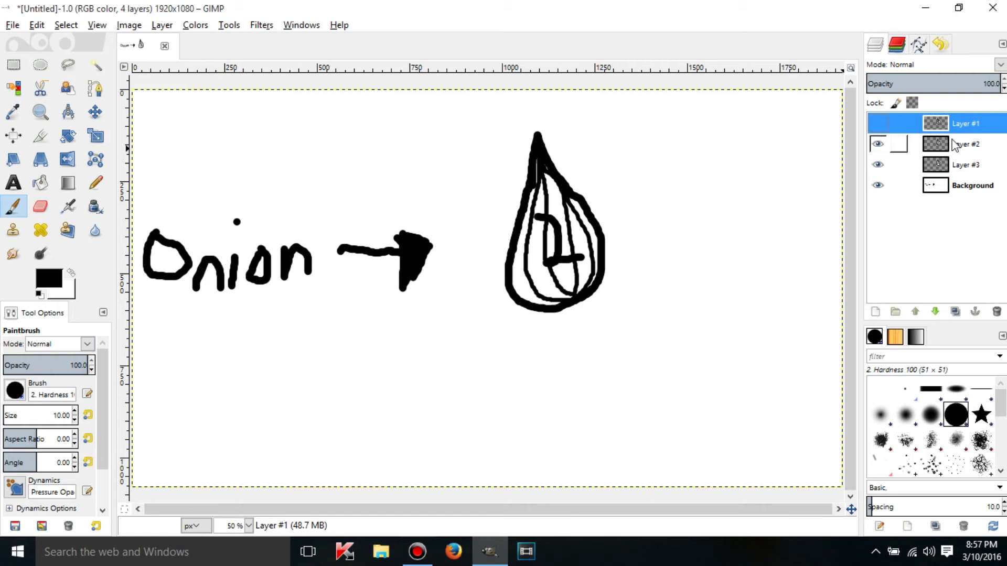
pyautogui.click(879, 144)
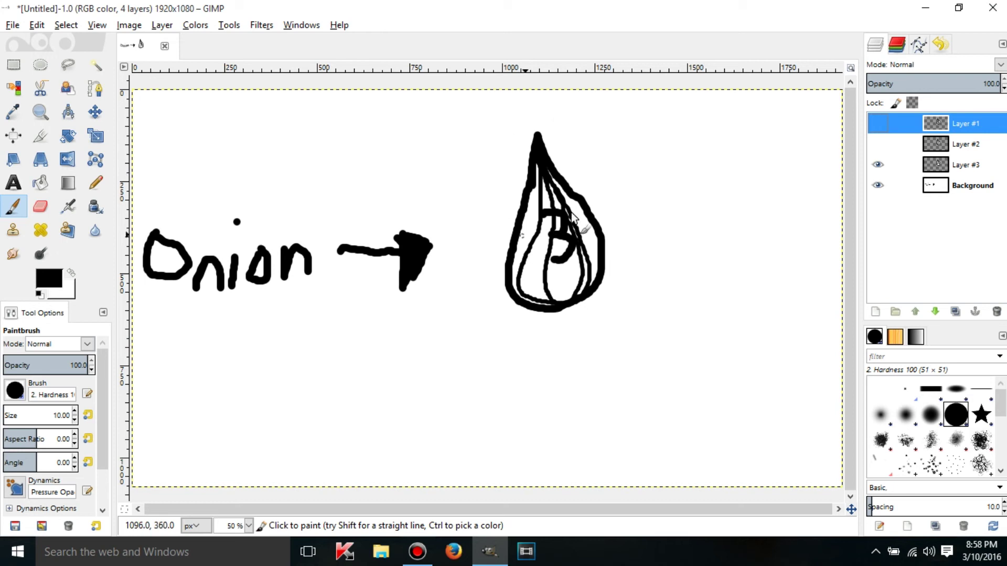
pyautogui.click(878, 165)
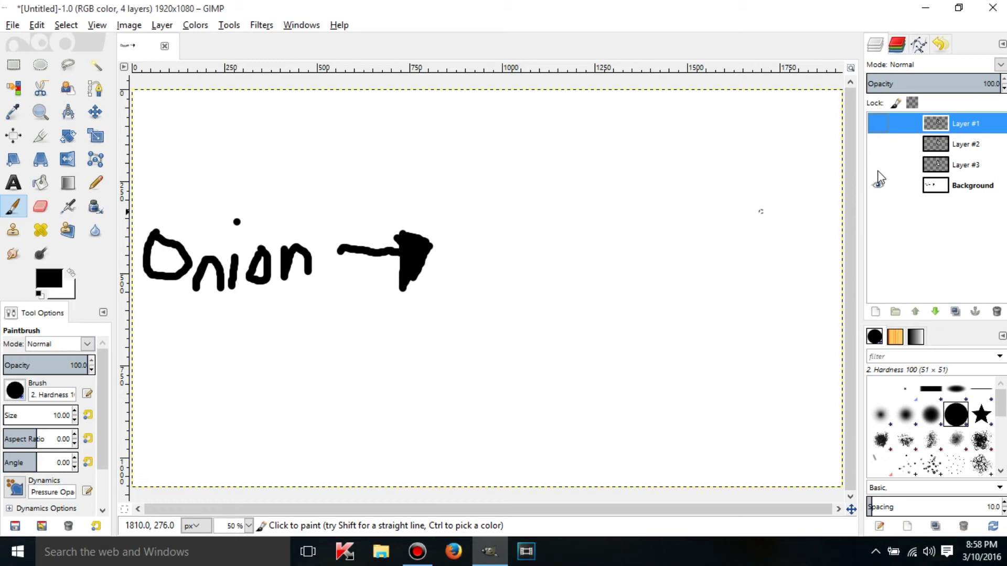
pyautogui.click(878, 185)
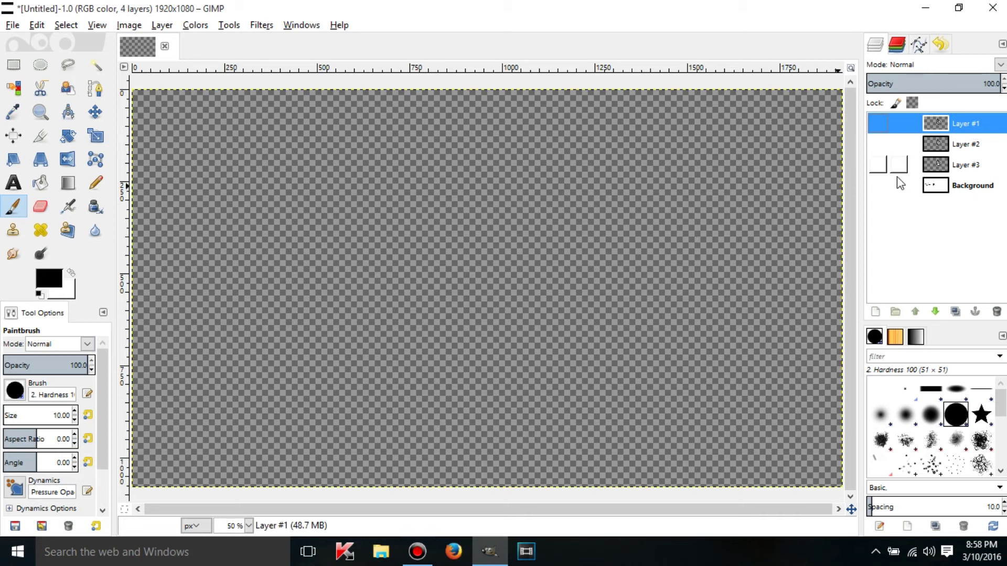
pyautogui.click(877, 185)
pyautogui.click(878, 165)
pyautogui.click(877, 143)
pyautogui.click(879, 126)
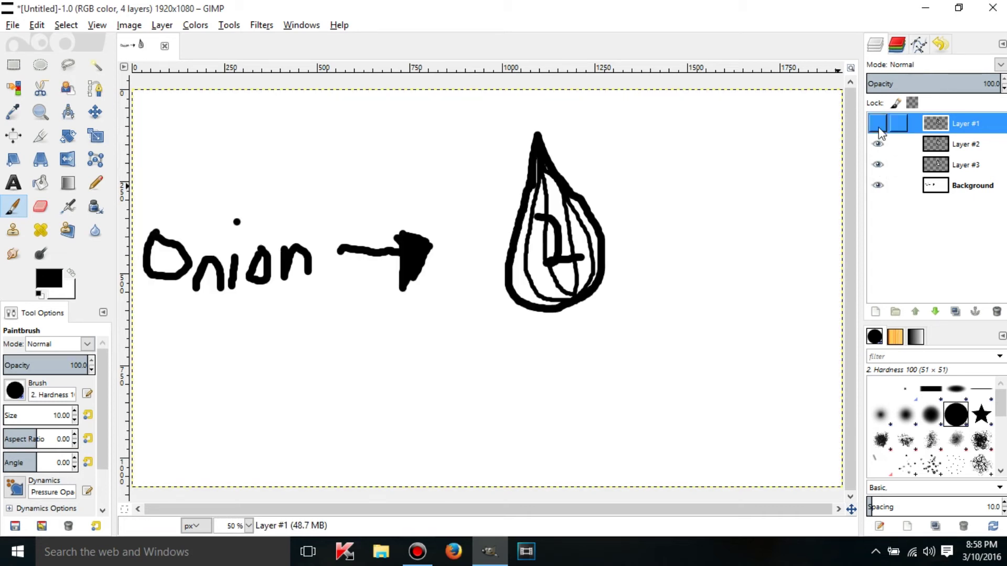
pyautogui.click(879, 126)
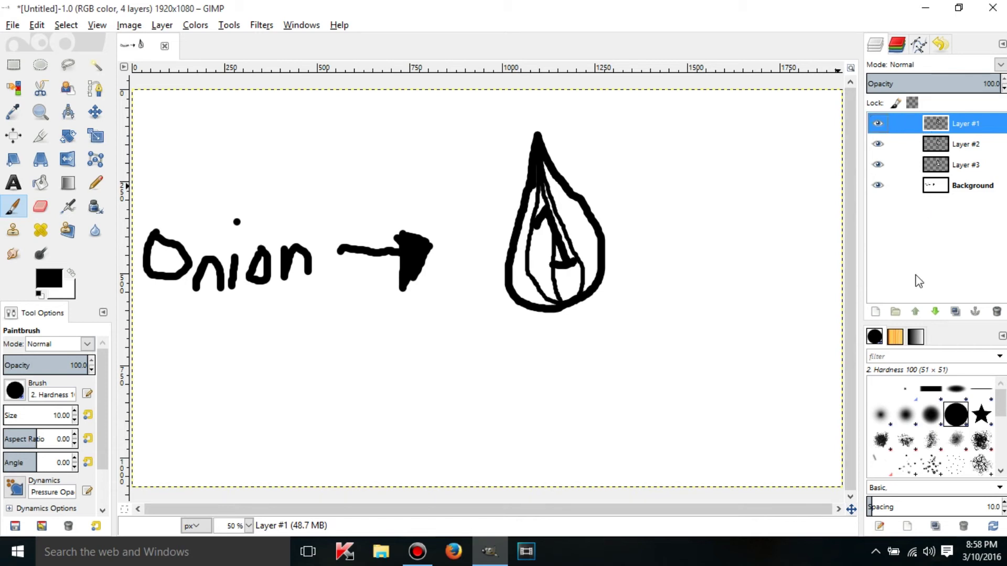
pyautogui.click(875, 313)
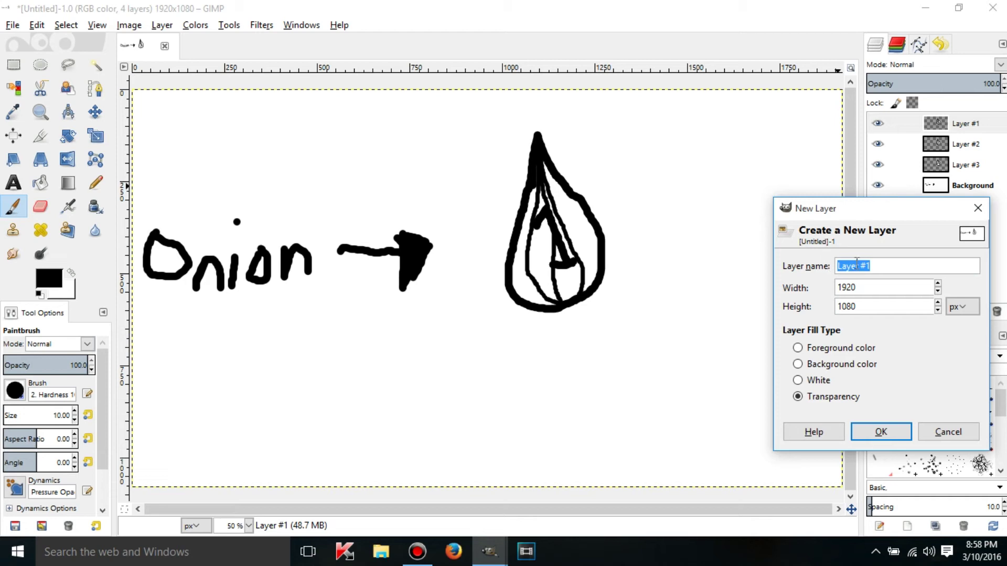
# - Name the new transparent-fill layer 'whatever' and confirm its creation
pyautogui.write('whatever')
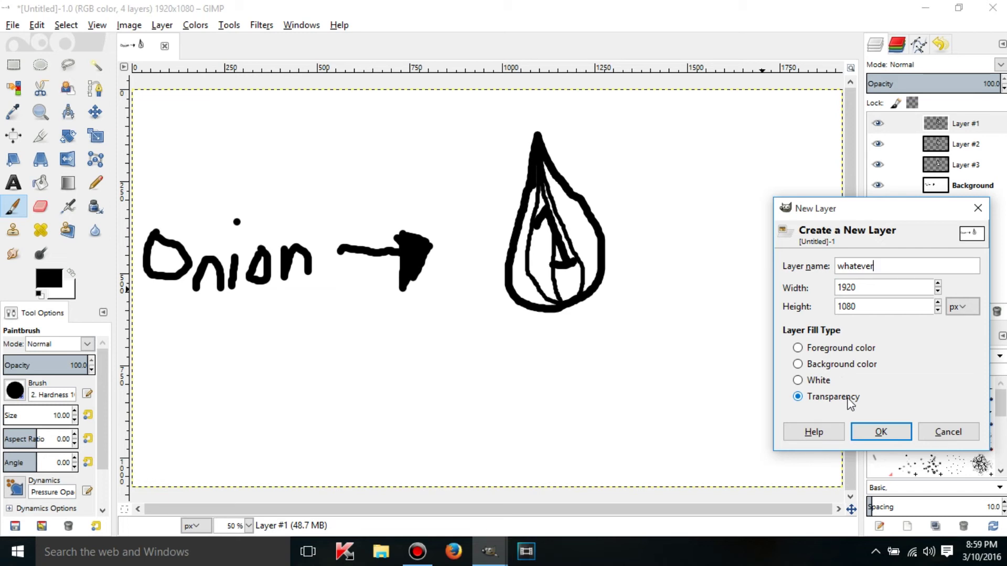
pyautogui.click(881, 432)
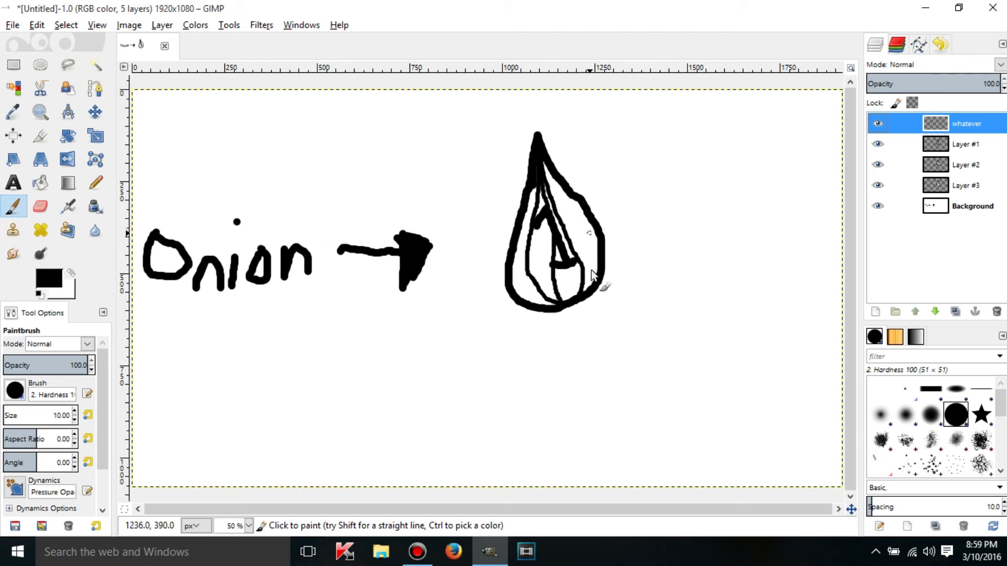
# - Hide and reshow Layer #1 to compare, then make the whatever layer active
pyautogui.click(969, 143)
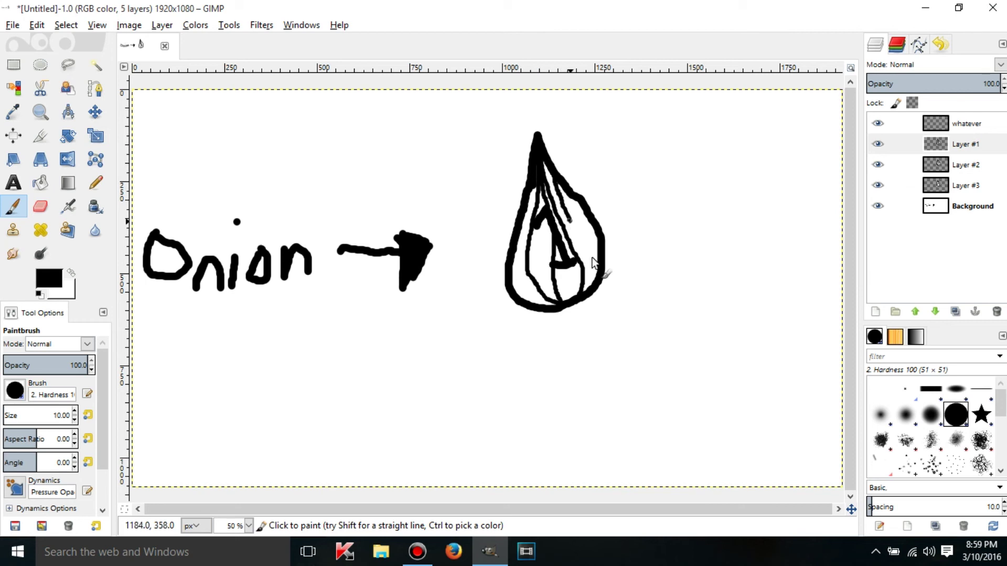
pyautogui.click(878, 144)
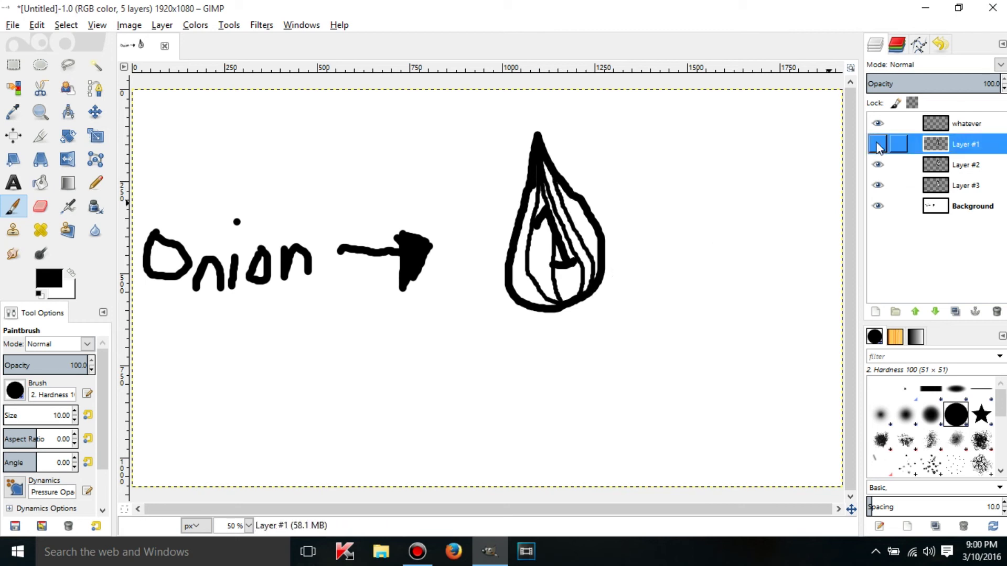
pyautogui.click(878, 145)
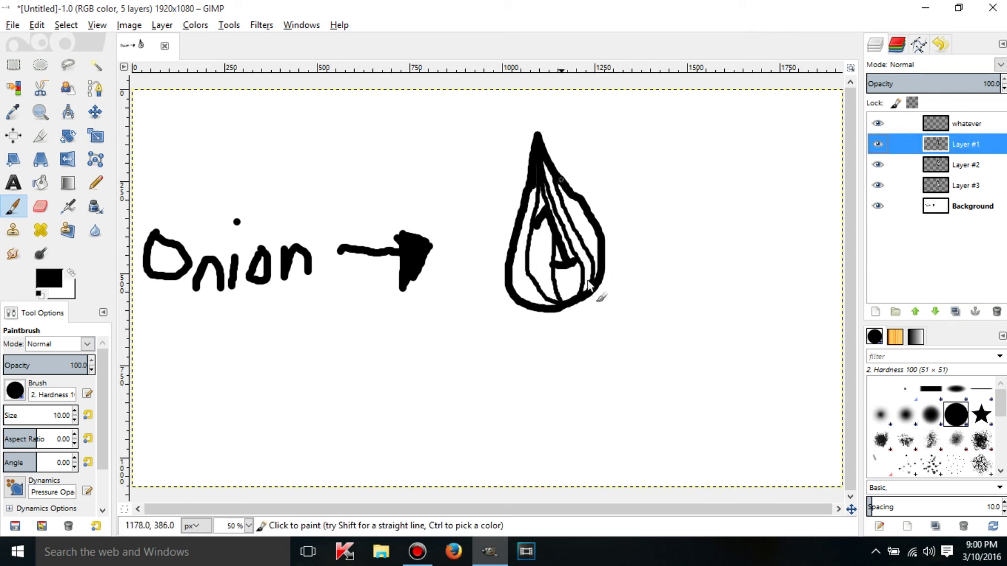
pyautogui.click(949, 126)
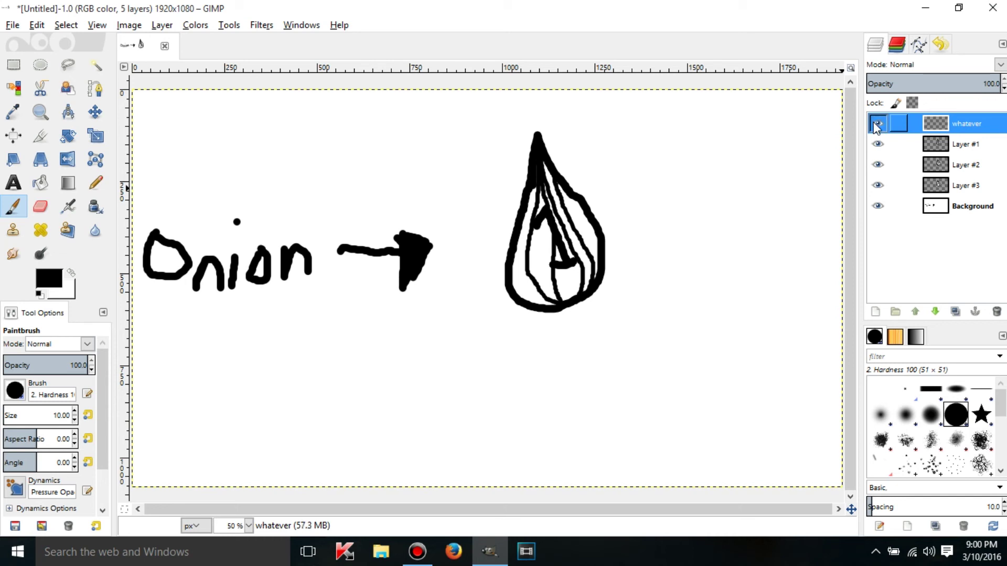
pyautogui.click(957, 147)
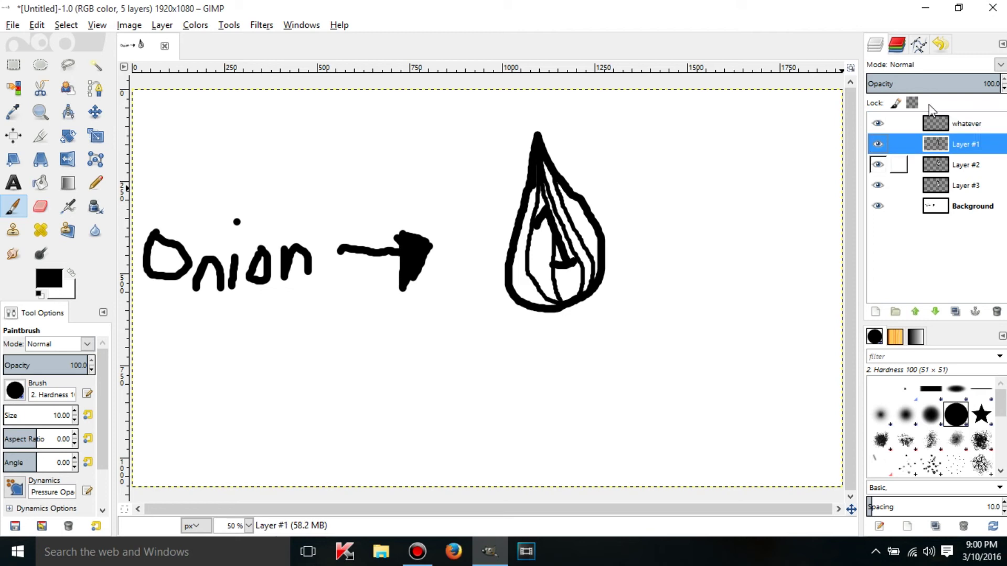
pyautogui.click(965, 124)
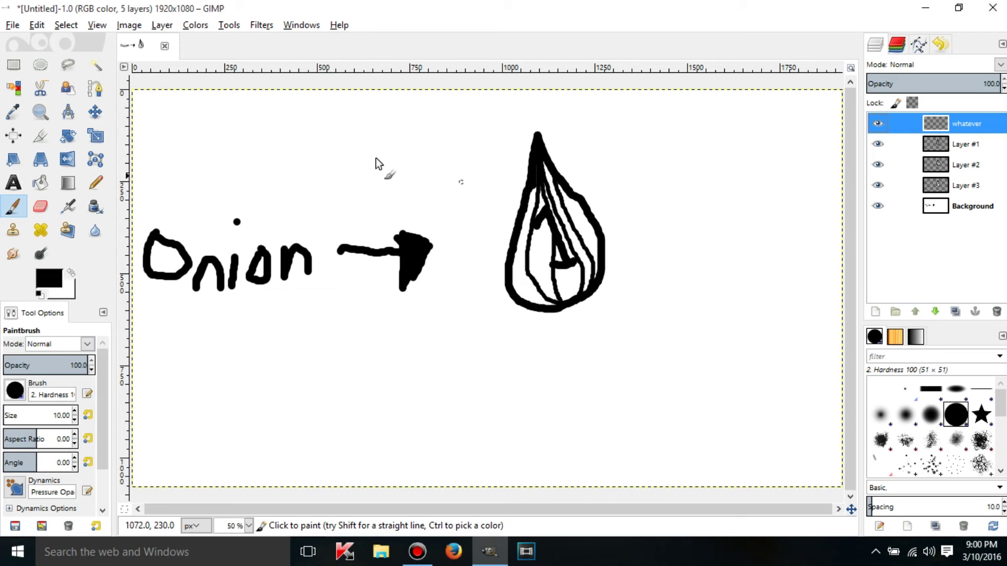
# - Scribble zigzags and loops over Onion, the arrow and onion, then lower opacity to about 53
pyautogui.moveTo(182, 113)
pyautogui.mouseDown()
pyautogui.moveTo(194, 208)
pyautogui.moveTo(246, 187)
pyautogui.moveTo(325, 264)
pyautogui.moveTo(397, 200)
pyautogui.mouseUp()
pyautogui.moveTo(544, 152)
pyautogui.mouseDown()
pyautogui.moveTo(243, 377)
pyautogui.moveTo(819, 252)
pyautogui.moveTo(596, 288)
pyautogui.moveTo(495, 264)
pyautogui.moveTo(330, 283)
pyautogui.mouseUp()
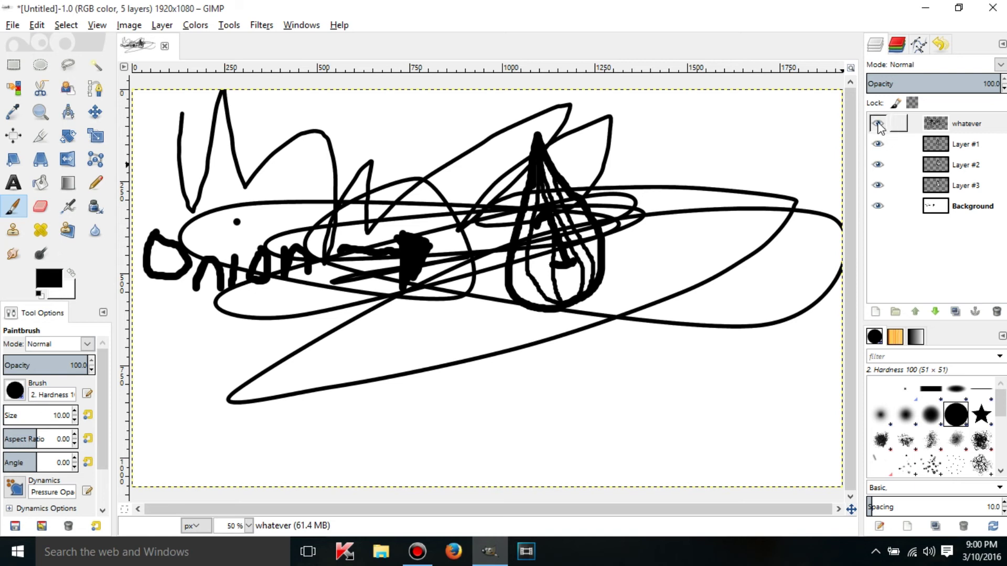
pyautogui.click(883, 127)
pyautogui.click(879, 127)
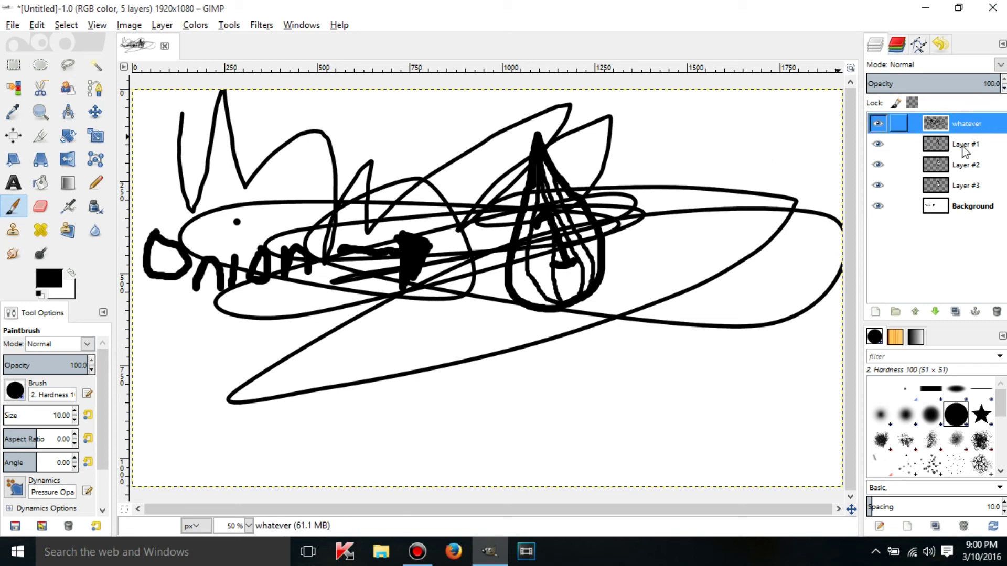
pyautogui.moveTo(1004, 91); pyautogui.dragTo(1004, 90)
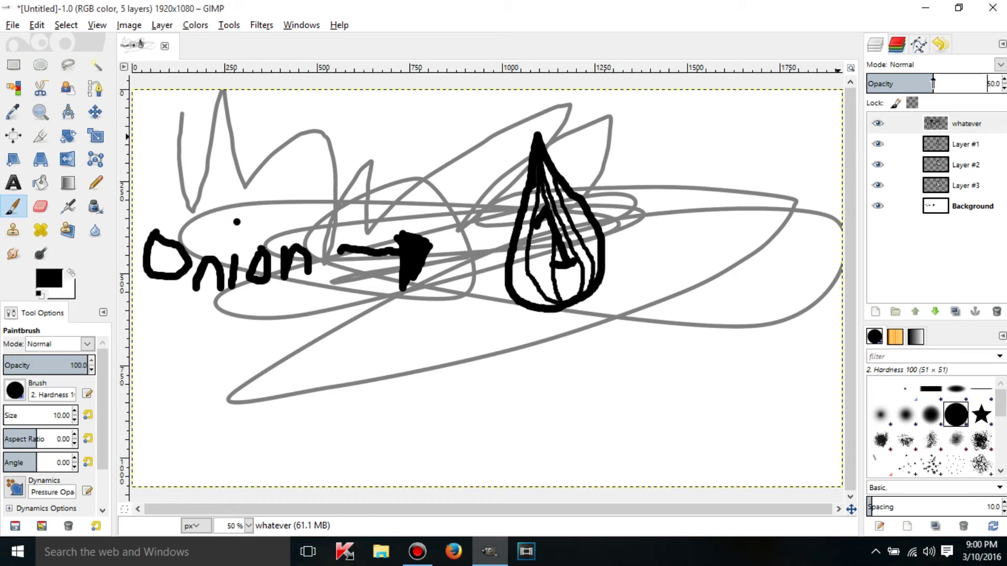
# - Try whatever layer opacities of about 81 and 20, then restore full opacity
pyautogui.moveTo(933, 83); pyautogui.dragTo(999, 84)
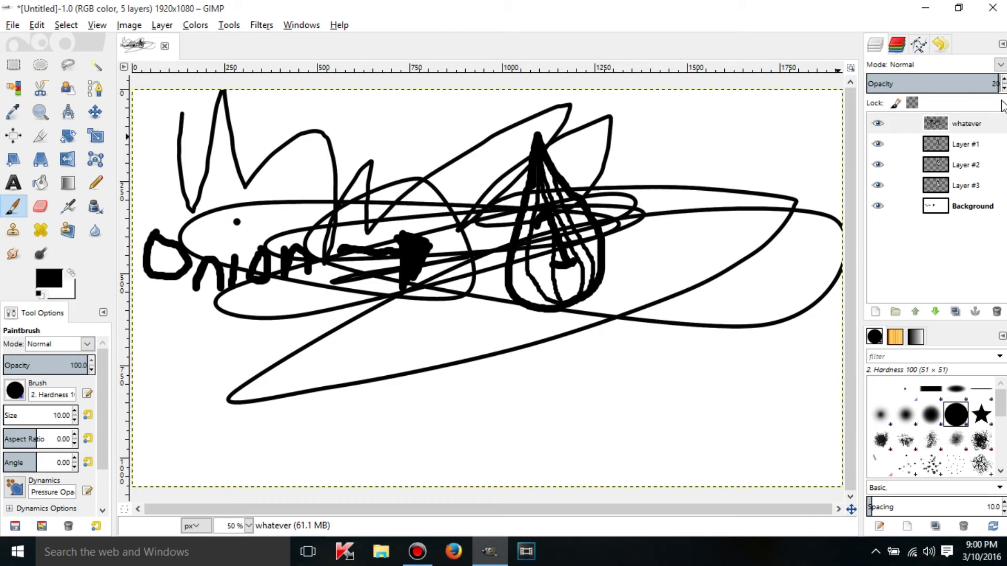
pyautogui.write('20')
pyautogui.press('Return')
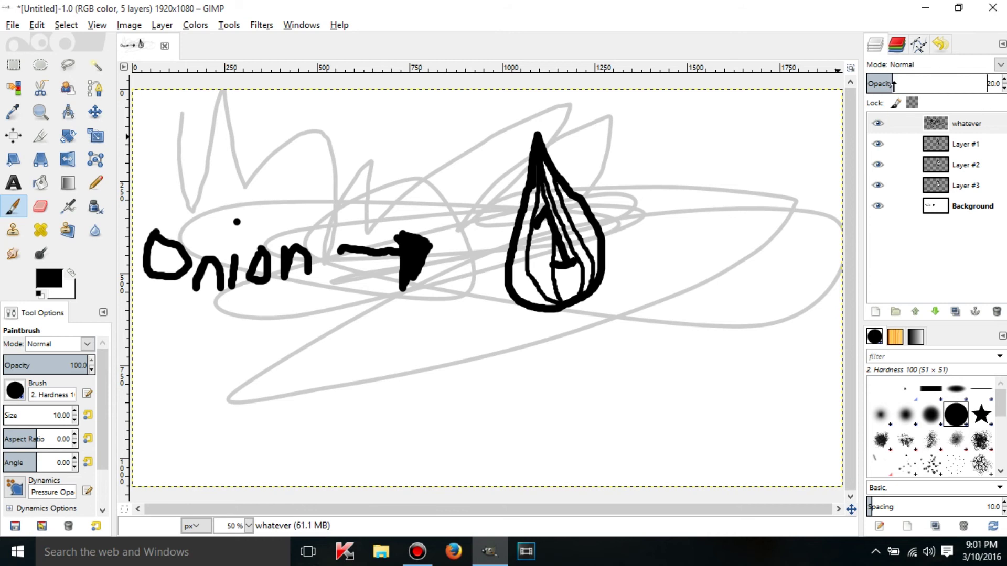
pyautogui.moveTo(895, 84); pyautogui.dragTo(996, 84)
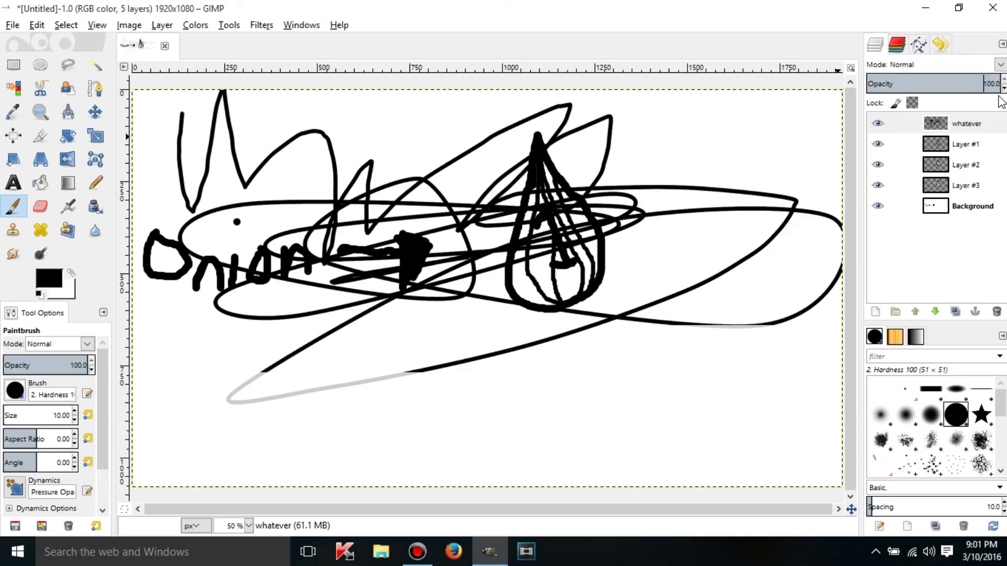
# - Delete the whatever scribble layer from the Layers panel
pyautogui.click(939, 126)
pyautogui.click(949, 126)
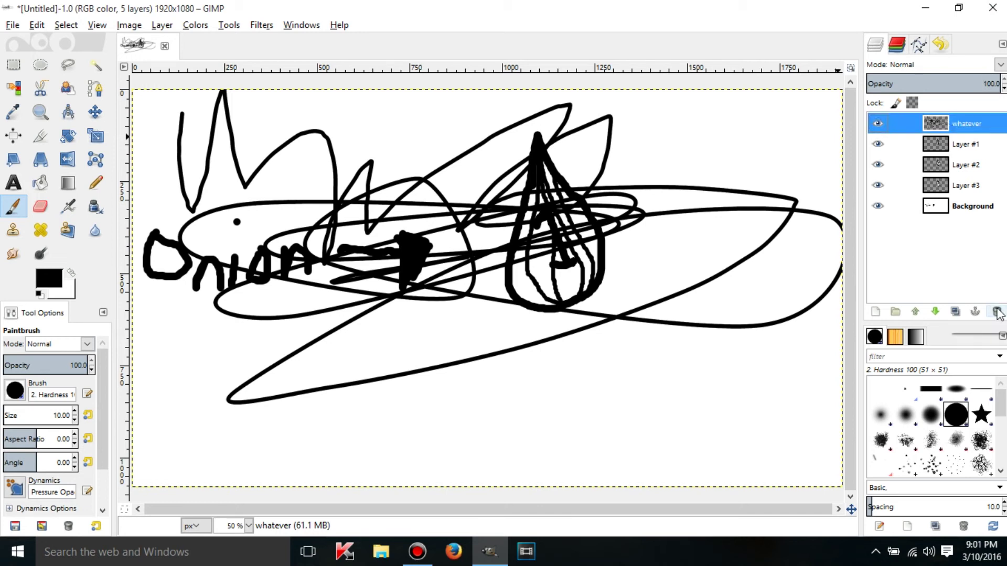
pyautogui.rightClick(948, 119)
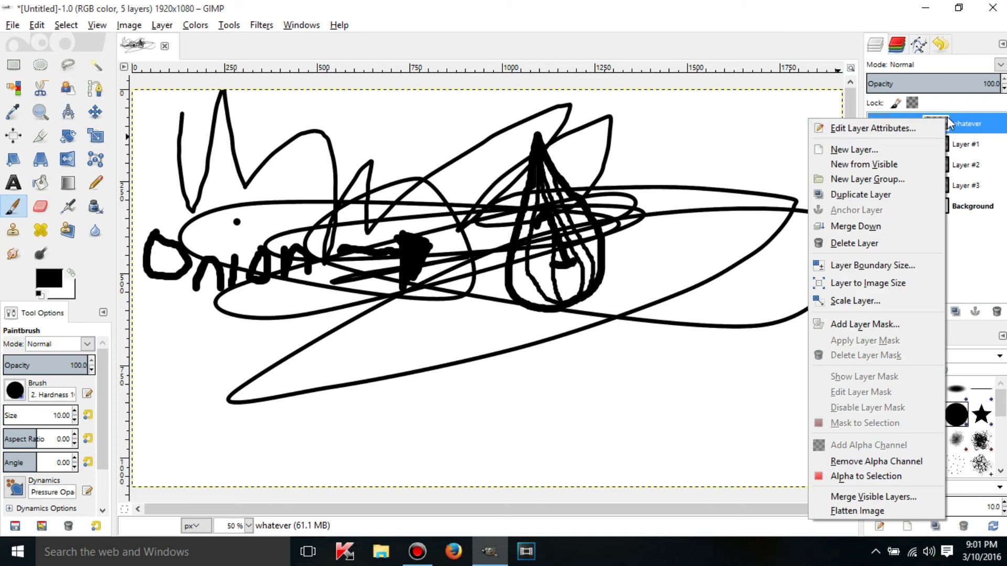
pyautogui.click(895, 244)
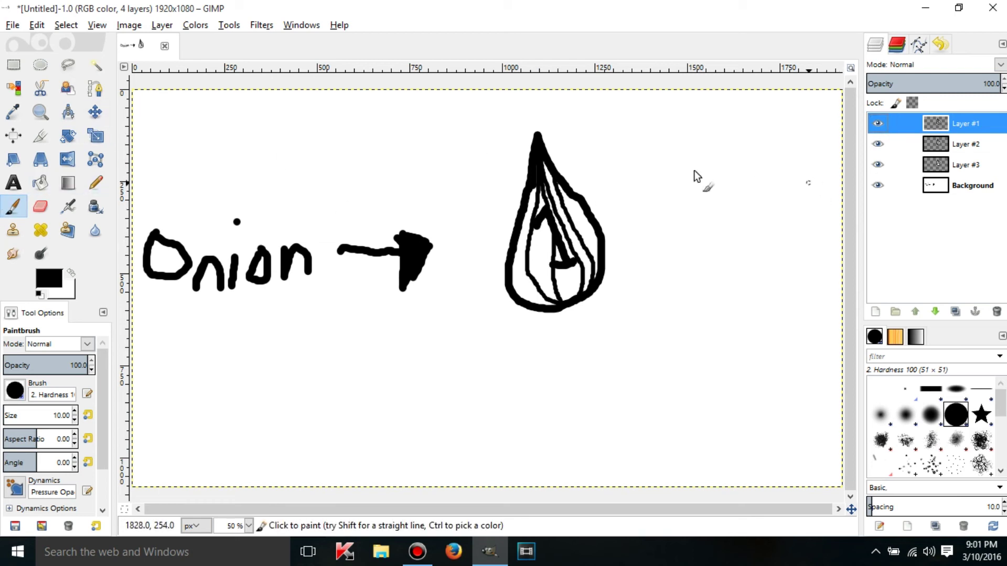
pyautogui.click(95, 113)
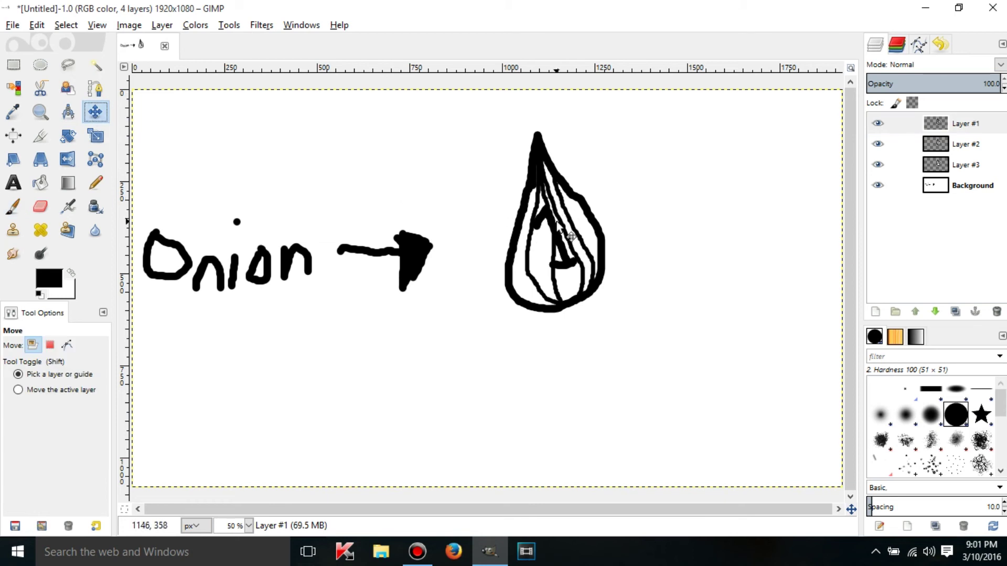
# - Spread the onion layers apart: one below the arrow, Layer #2 to the far right
pyautogui.moveTo(577, 225)
pyautogui.mouseDown()
pyautogui.moveTo(332, 235)
pyautogui.moveTo(373, 156)
pyautogui.moveTo(335, 219)
pyautogui.moveTo(332, 153)
pyautogui.moveTo(375, 190)
pyautogui.moveTo(370, 304)
pyautogui.mouseUp()
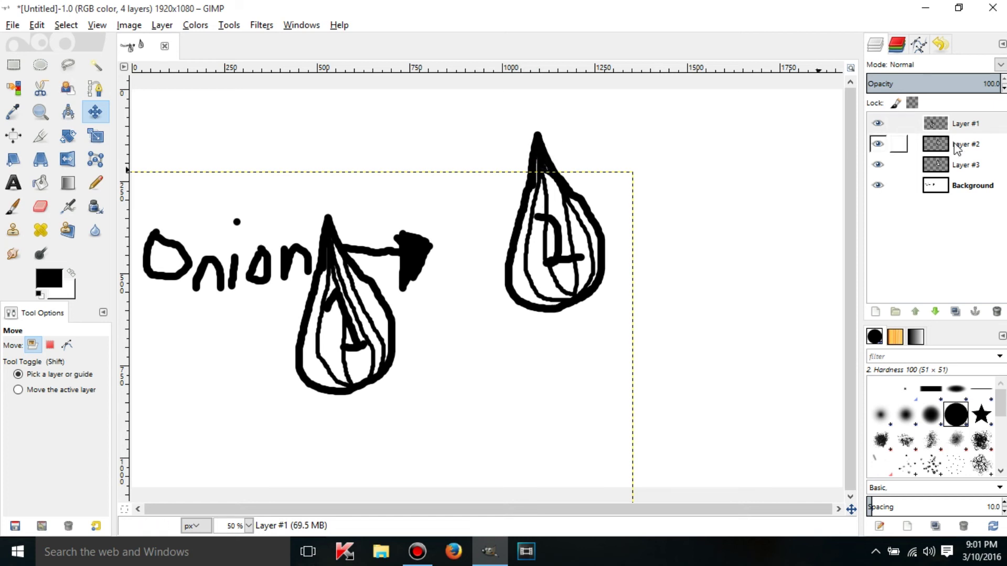
pyautogui.click(989, 143)
pyautogui.click(962, 126)
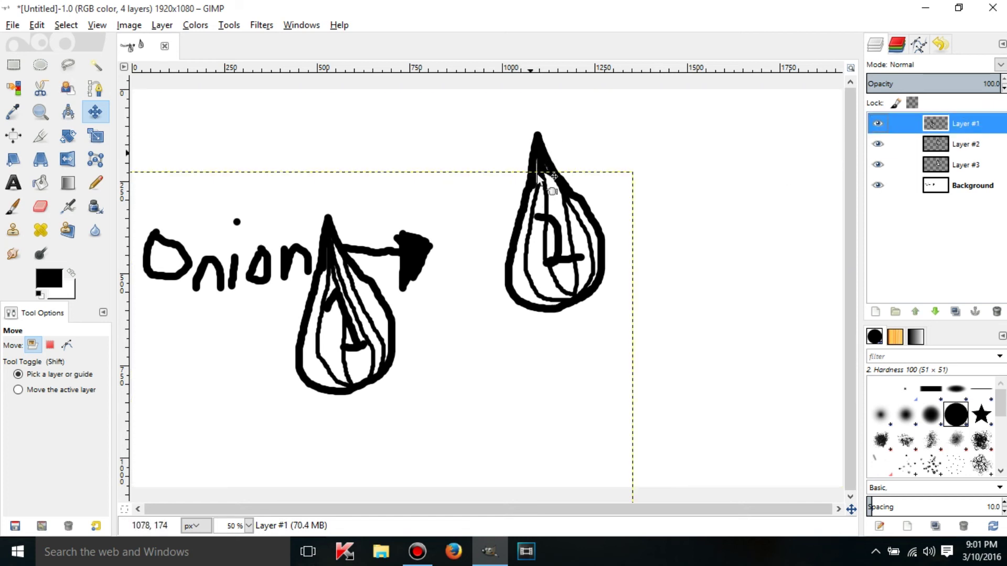
pyautogui.moveTo(540, 247); pyautogui.dragTo(735, 229)
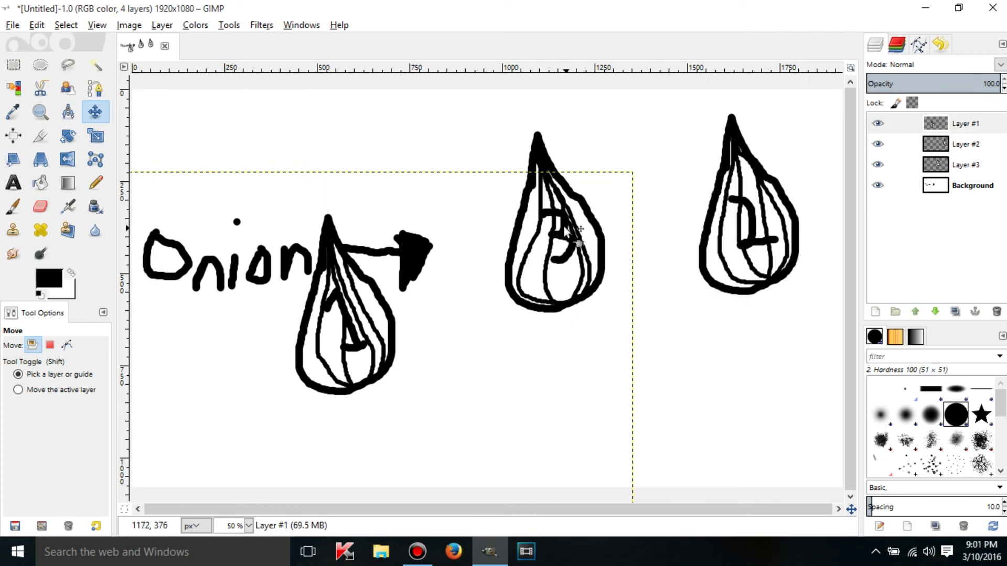
# - Nudge the middle onion down and back up, then return the lower onion onto the others
pyautogui.moveTo(562, 230); pyautogui.dragTo(583, 315)
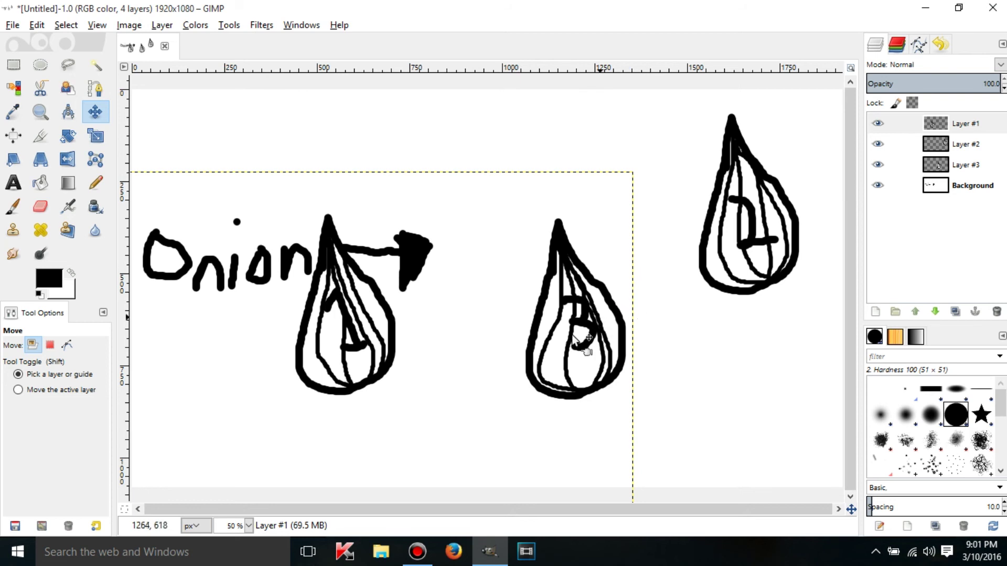
pyautogui.moveTo(585, 328); pyautogui.dragTo(573, 261)
pyautogui.click(308, 270)
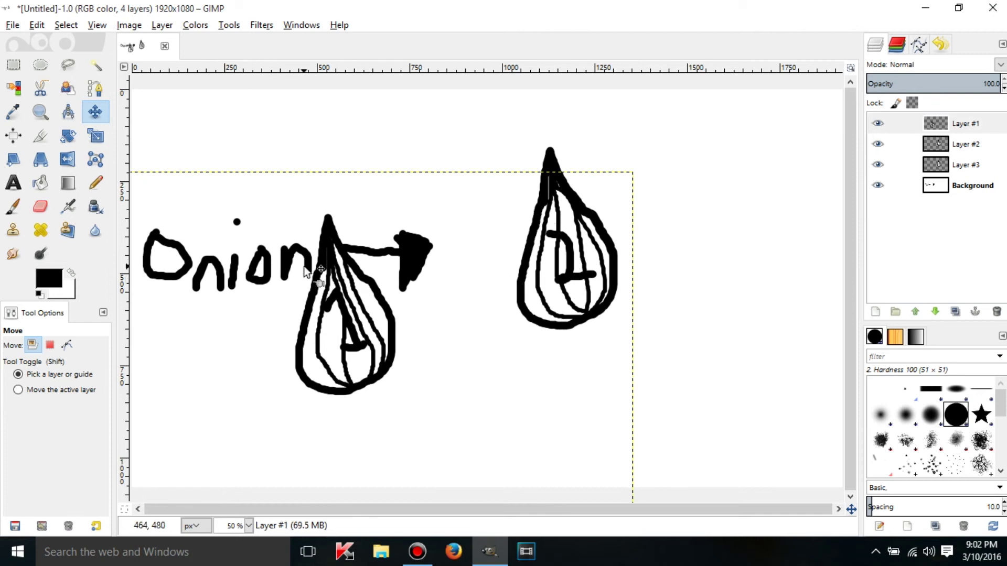
pyautogui.moveTo(328, 241); pyautogui.dragTo(554, 180)
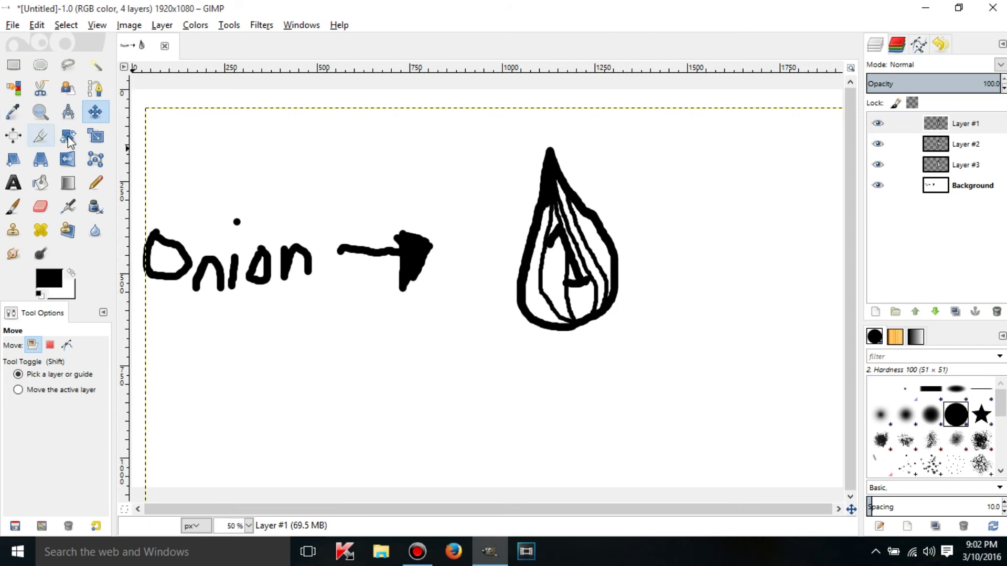
pyautogui.hotkey('shift', 'r')
pyautogui.click(570, 213)
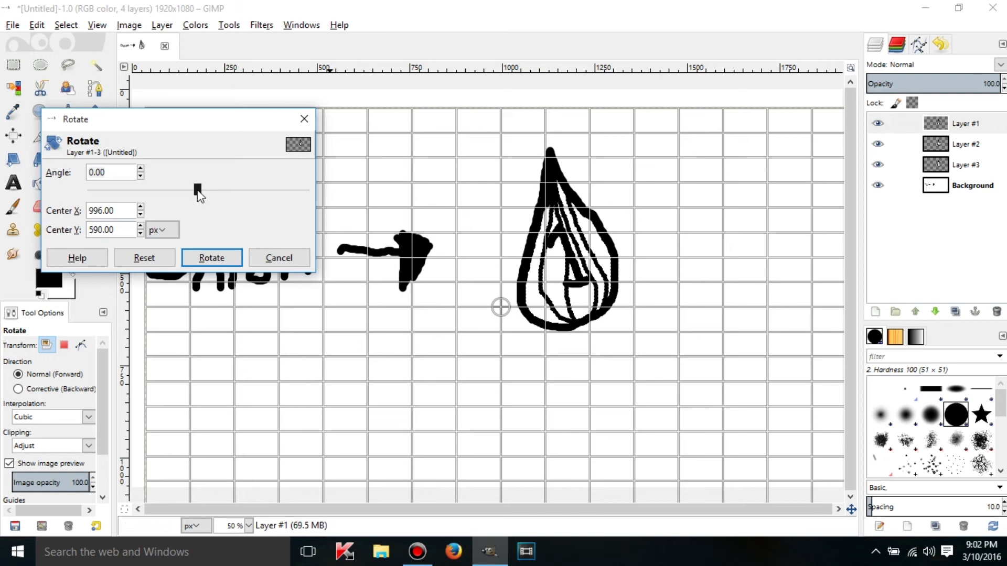
pyautogui.moveTo(209, 194)
pyautogui.mouseDown()
pyautogui.moveTo(284, 194)
pyautogui.moveTo(204, 191)
pyautogui.mouseUp()
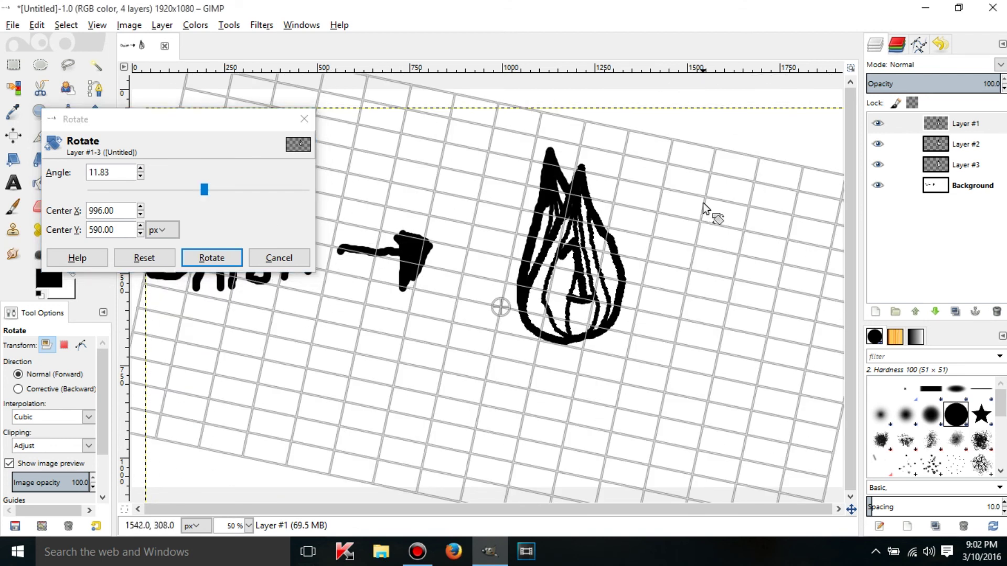
pyautogui.moveTo(703, 203); pyautogui.dragTo(590, 244)
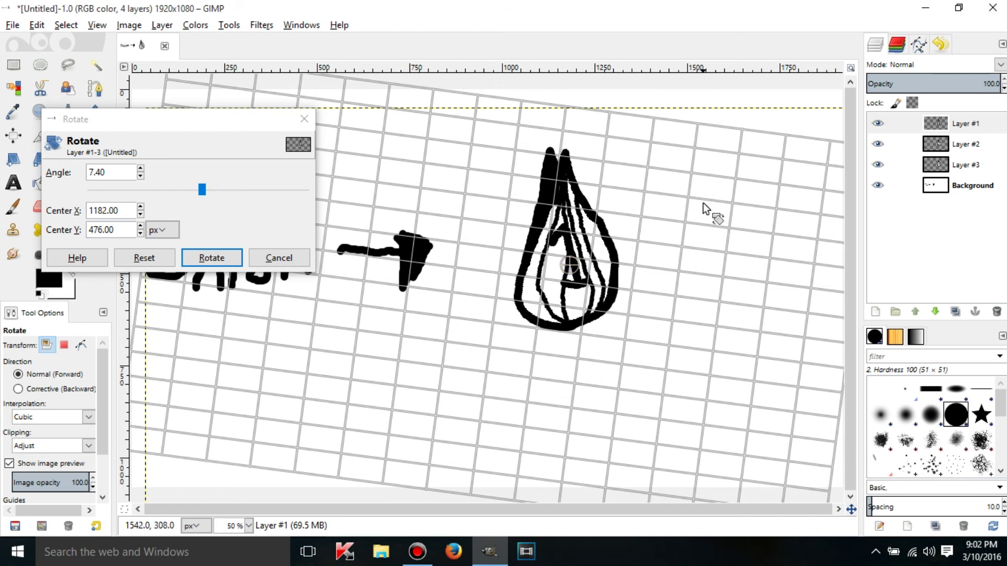
pyautogui.moveTo(706, 225); pyautogui.dragTo(501, 409)
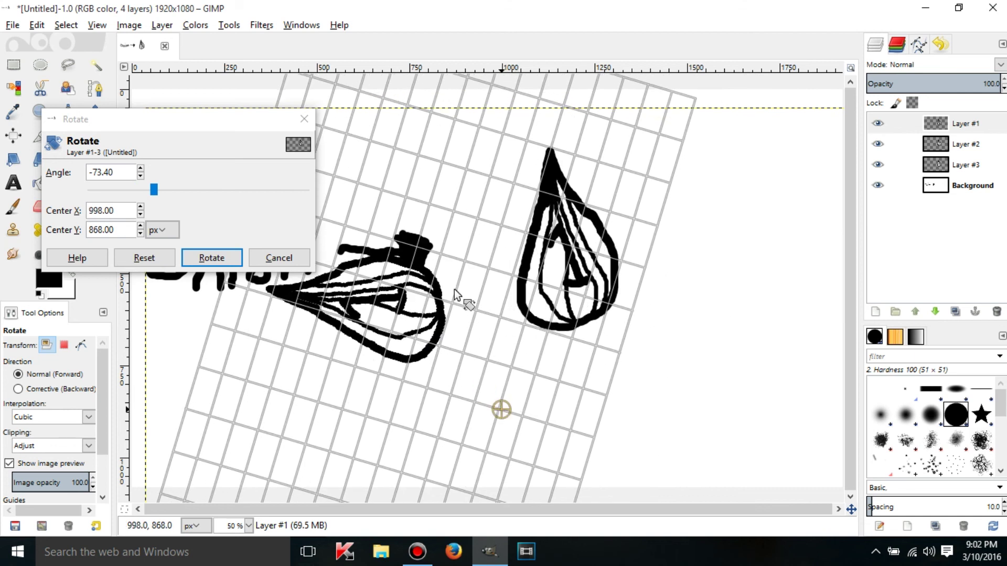
pyautogui.moveTo(455, 288); pyautogui.dragTo(619, 368)
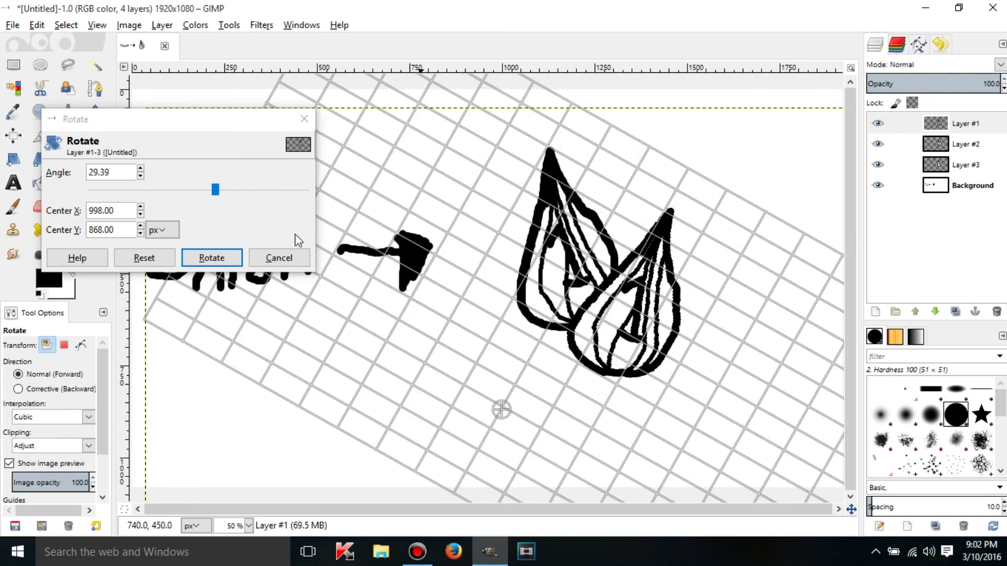
pyautogui.click(273, 258)
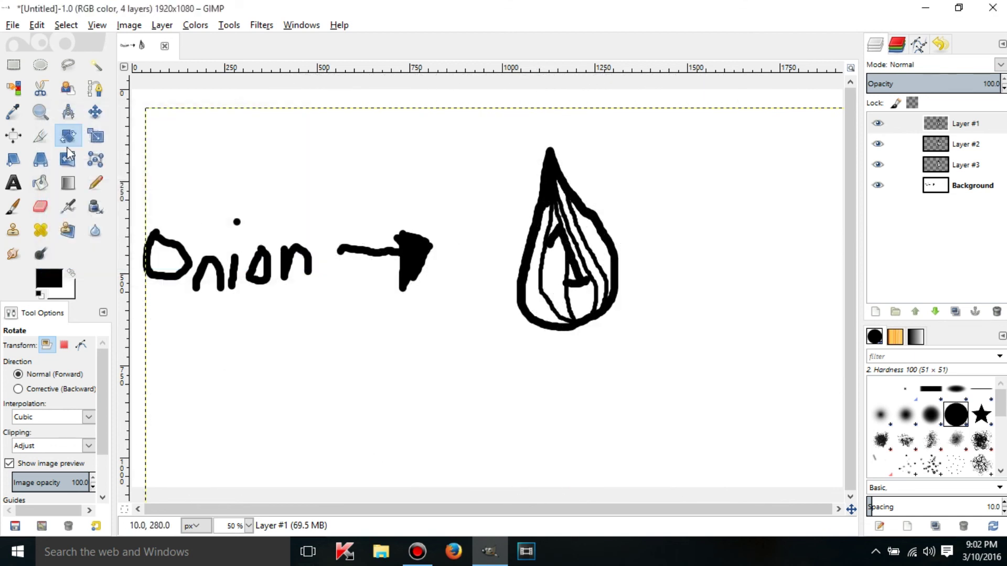
# - Scale the onion layer with side and corner handles, then reset it to 1920 × 1080
pyautogui.click(96, 139)
pyautogui.click(571, 247)
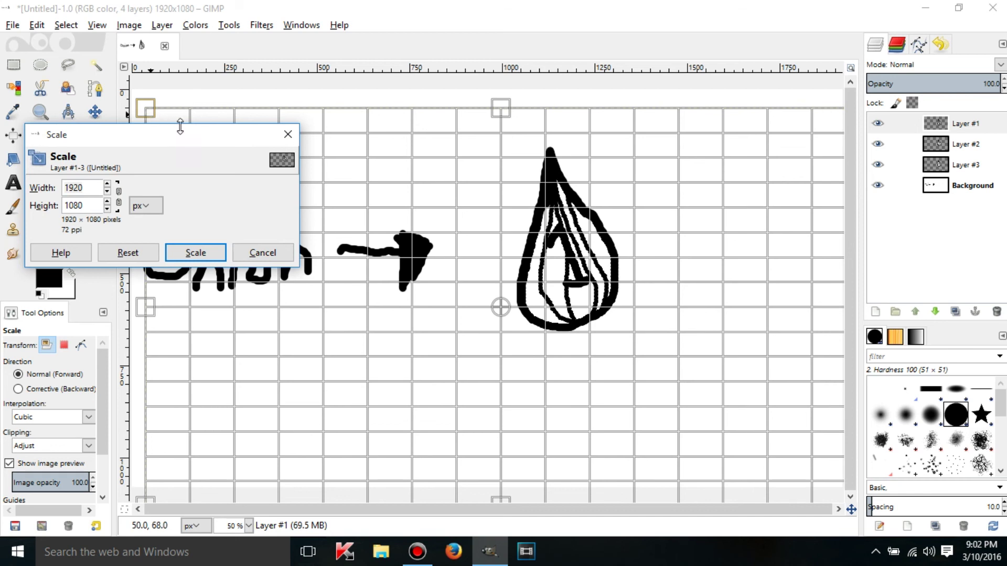
pyautogui.moveTo(183, 140); pyautogui.dragTo(328, 449)
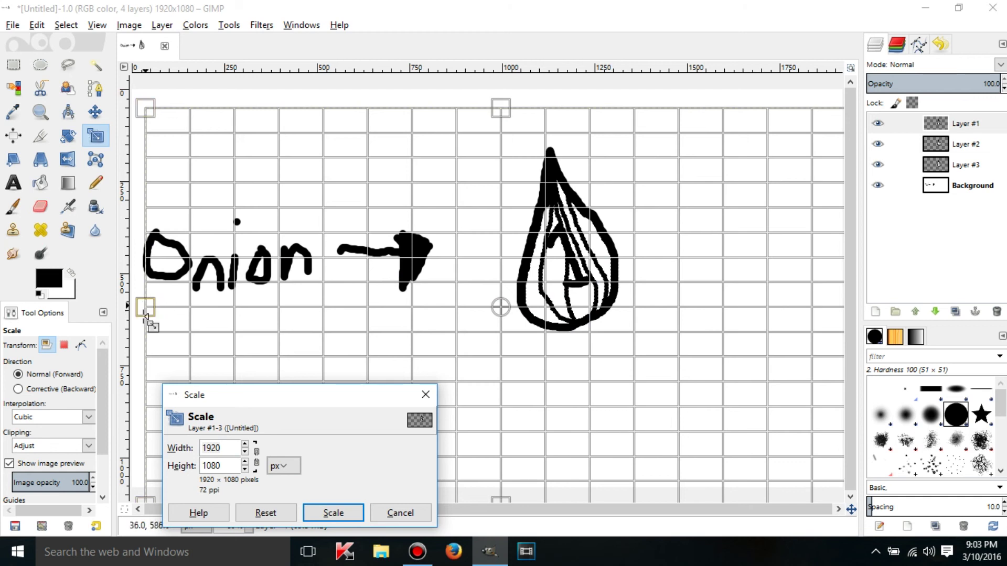
pyautogui.click(147, 308)
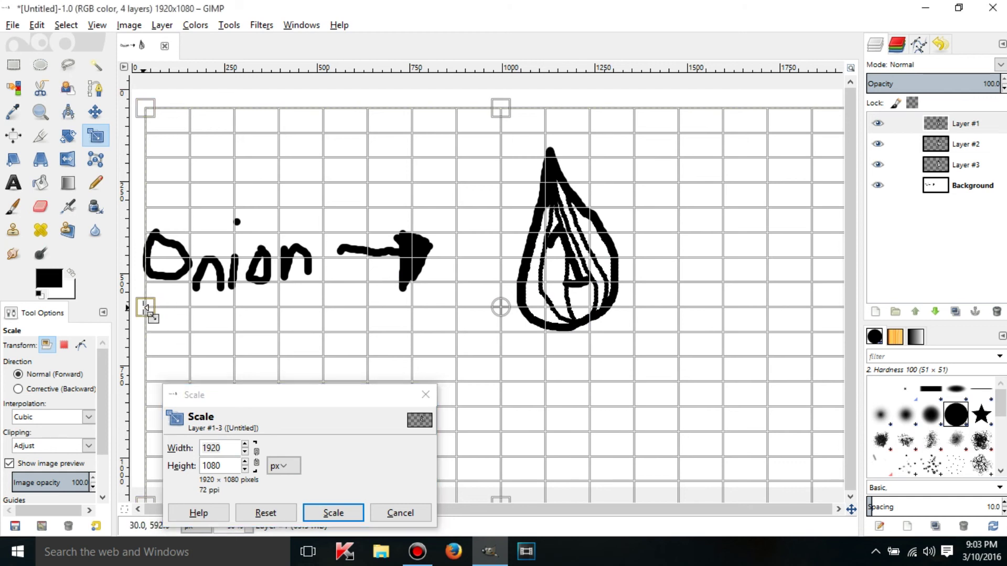
pyautogui.moveTo(148, 307); pyautogui.dragTo(267, 378)
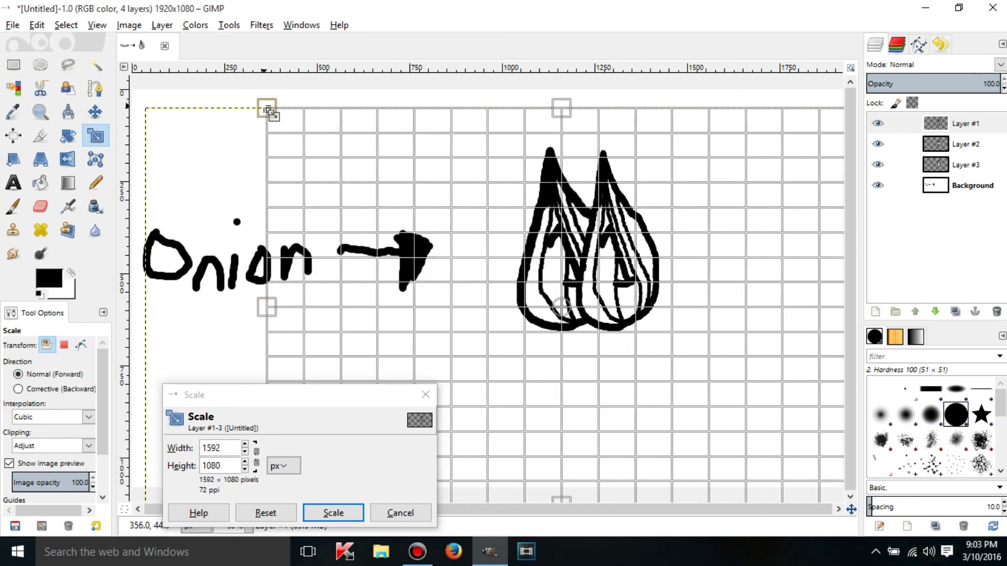
pyautogui.moveTo(269, 111); pyautogui.dragTo(169, 124)
pyautogui.moveTo(243, 401); pyautogui.dragTo(238, 372)
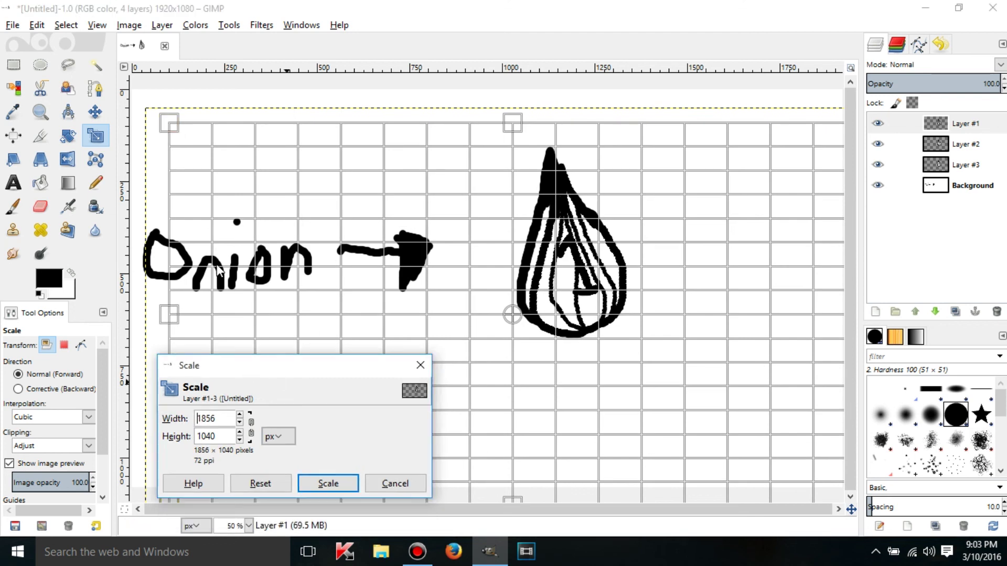
pyautogui.moveTo(218, 271); pyautogui.dragTo(296, 213)
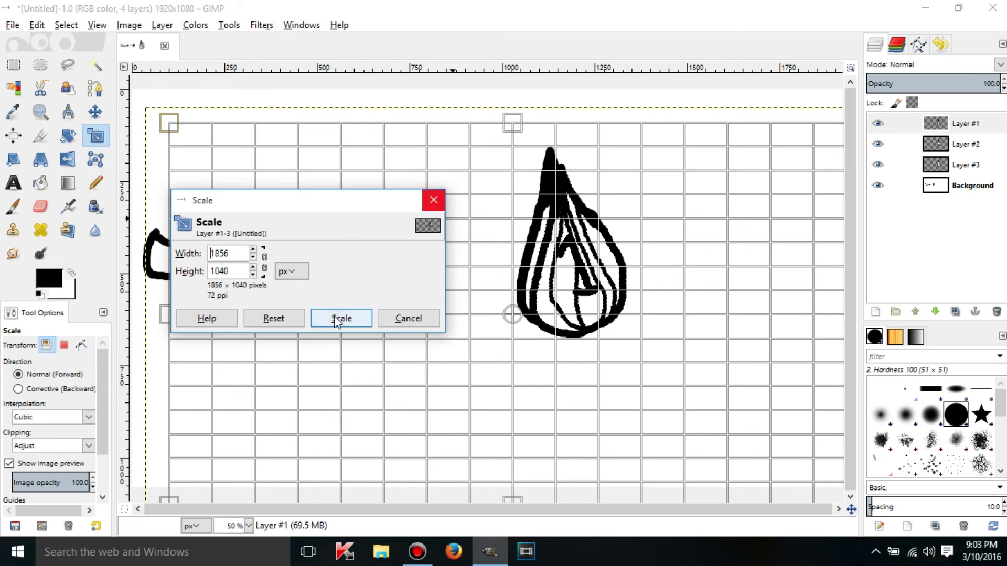
pyautogui.click(261, 320)
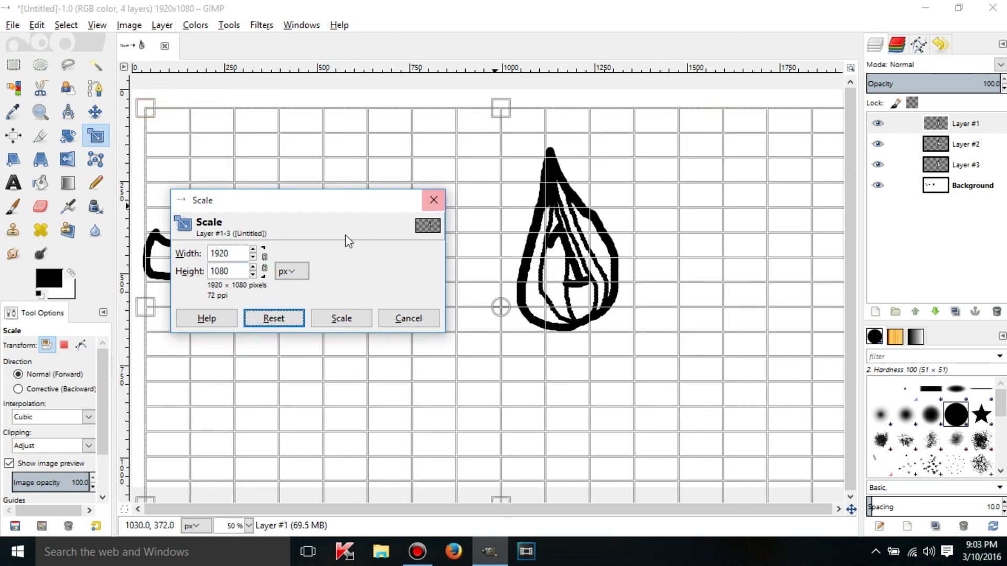
pyautogui.click(266, 262)
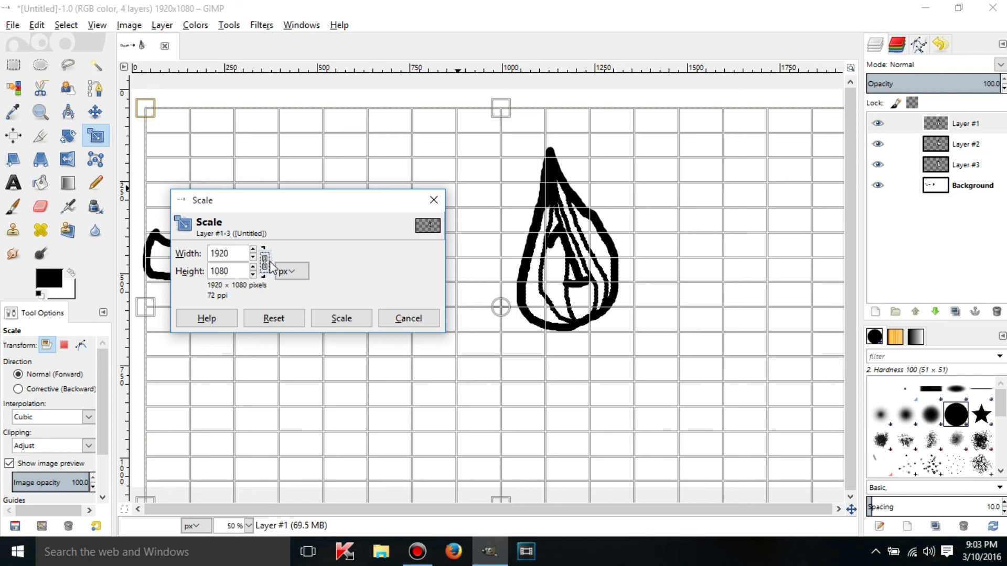
pyautogui.moveTo(237, 242)
pyautogui.mouseDown()
pyautogui.moveTo(276, 273)
pyautogui.moveTo(280, 441)
pyautogui.moveTo(266, 440)
pyautogui.mouseUp()
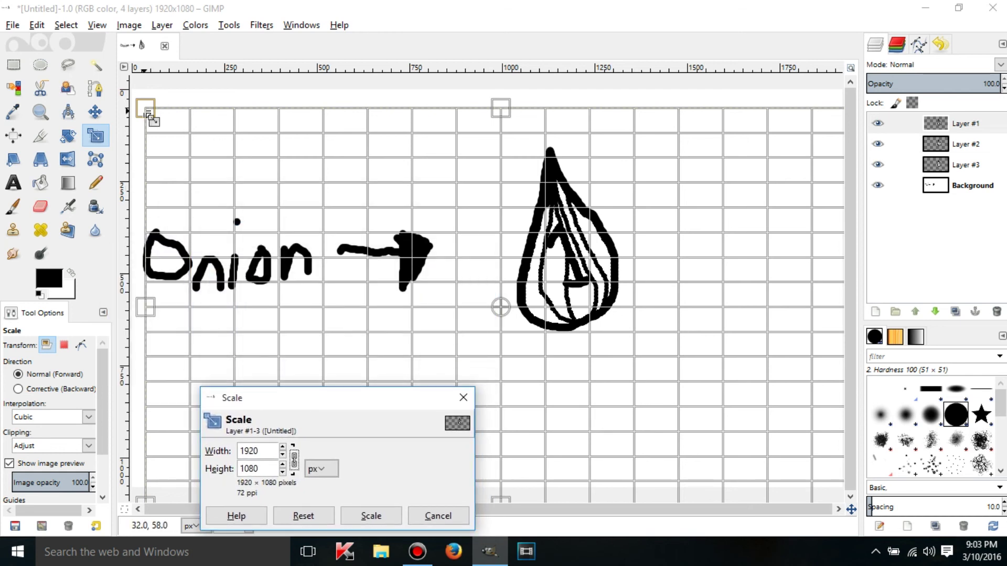
pyautogui.moveTo(148, 114); pyautogui.dragTo(191, 31)
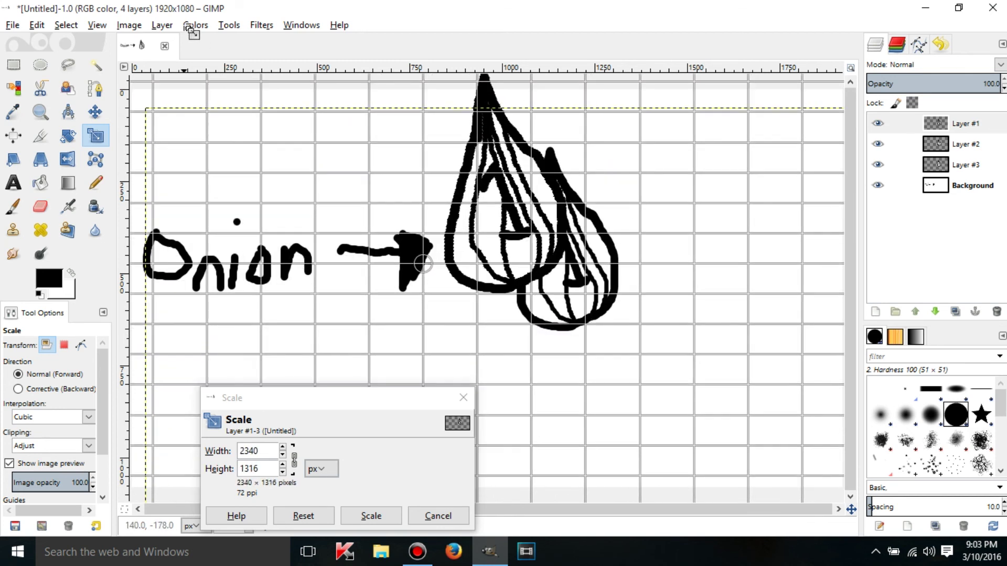
pyautogui.moveTo(409, 399); pyautogui.dragTo(364, 270)
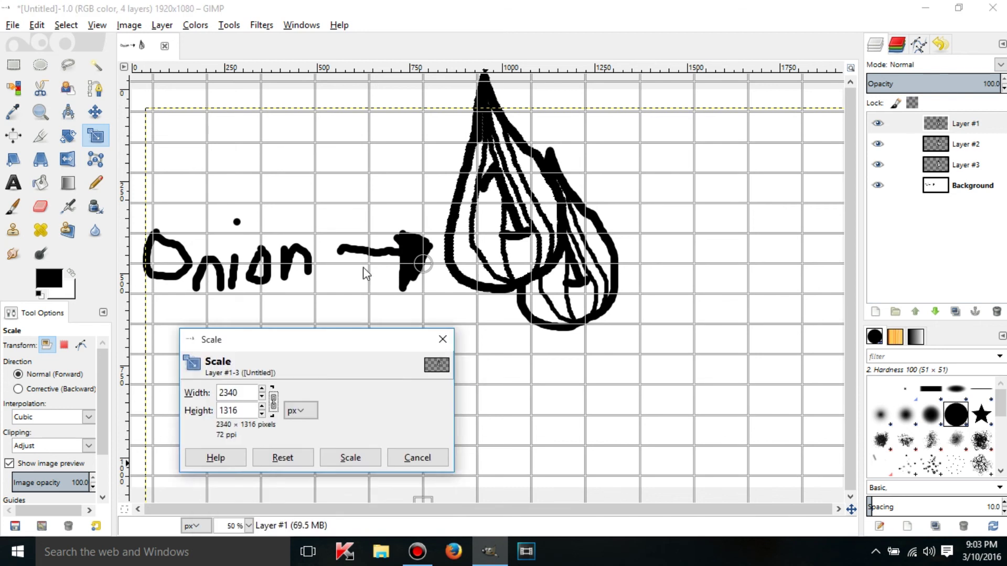
pyautogui.click(394, 380)
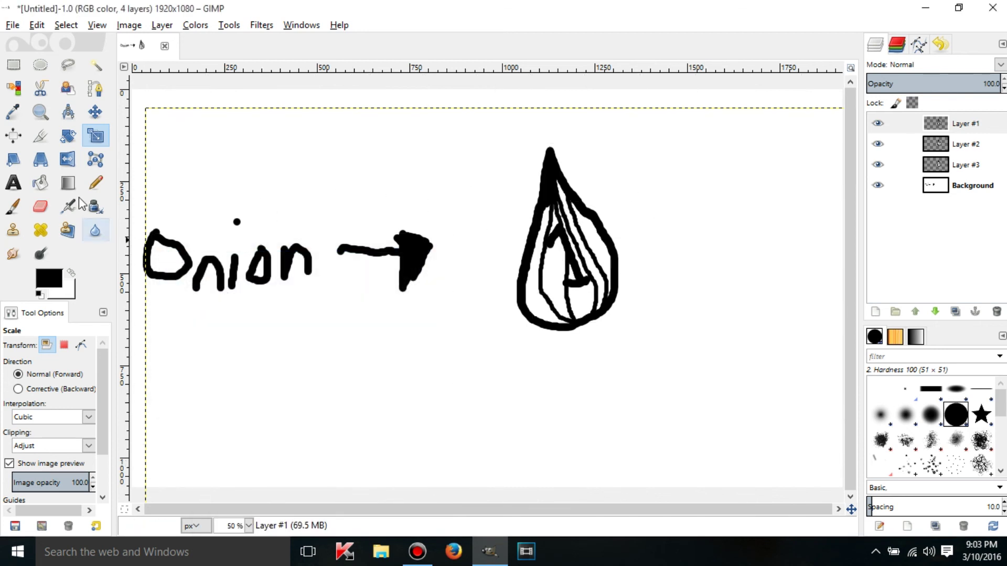
pyautogui.click(39, 157)
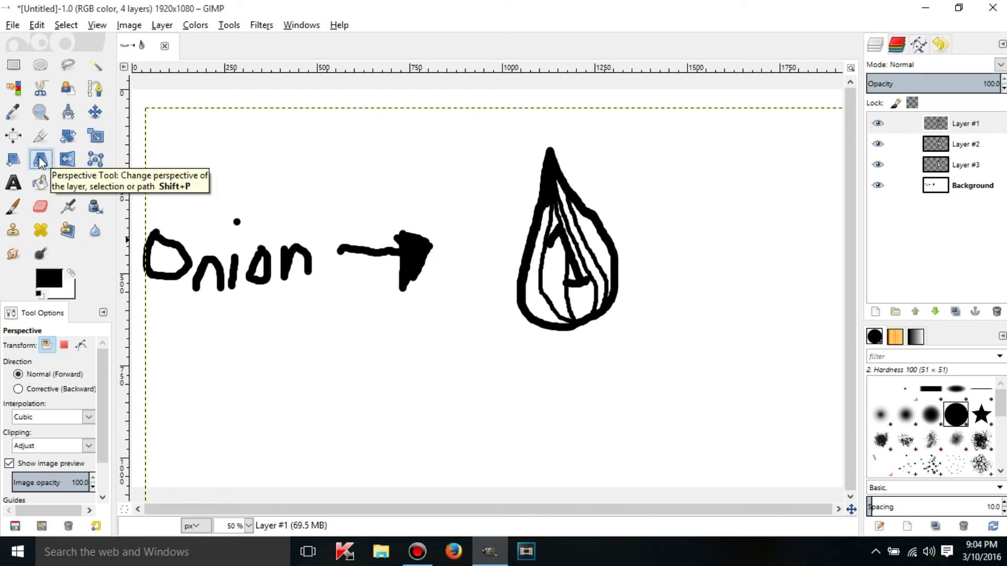
pyautogui.click(565, 227)
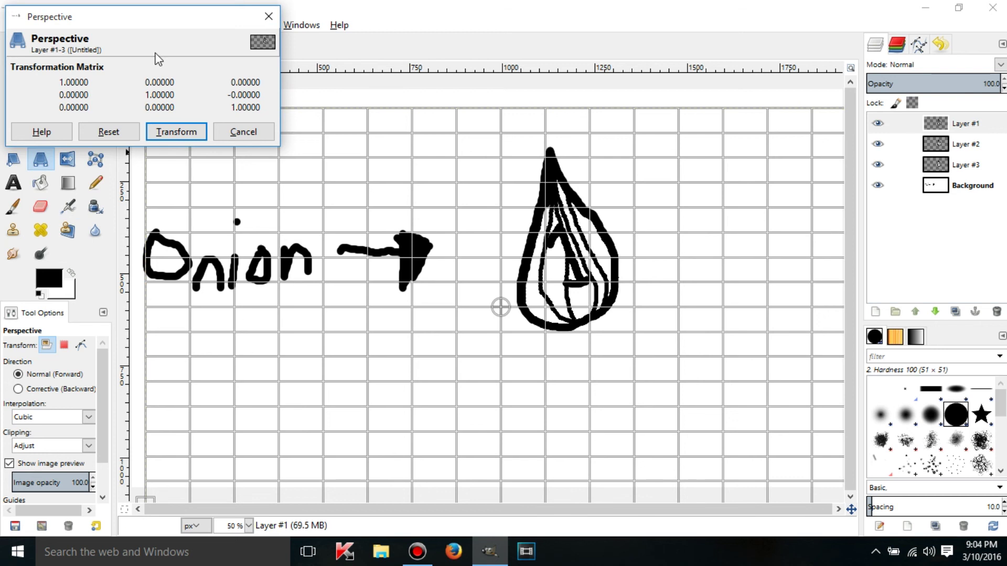
pyautogui.moveTo(144, 26); pyautogui.dragTo(364, 219)
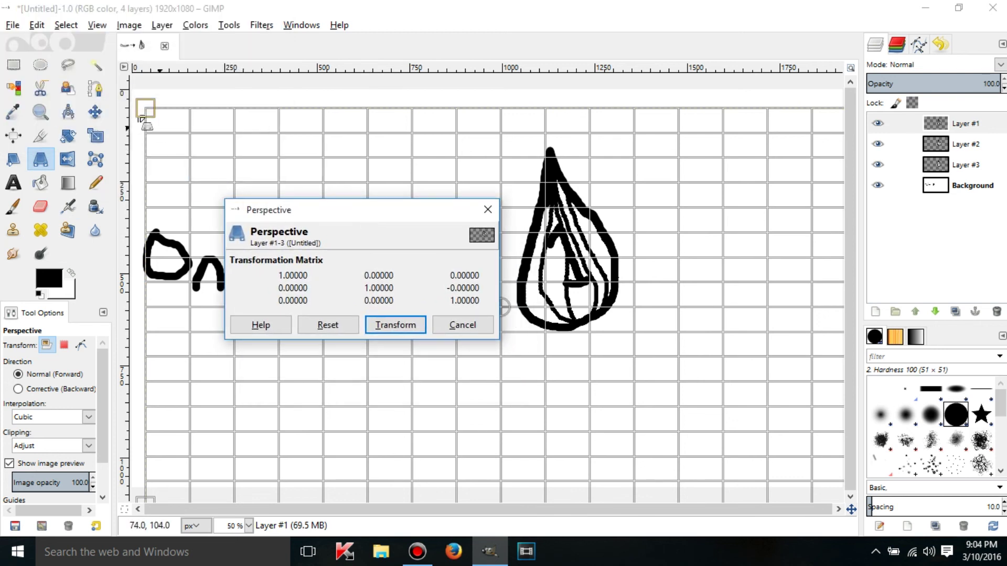
pyautogui.click(489, 210)
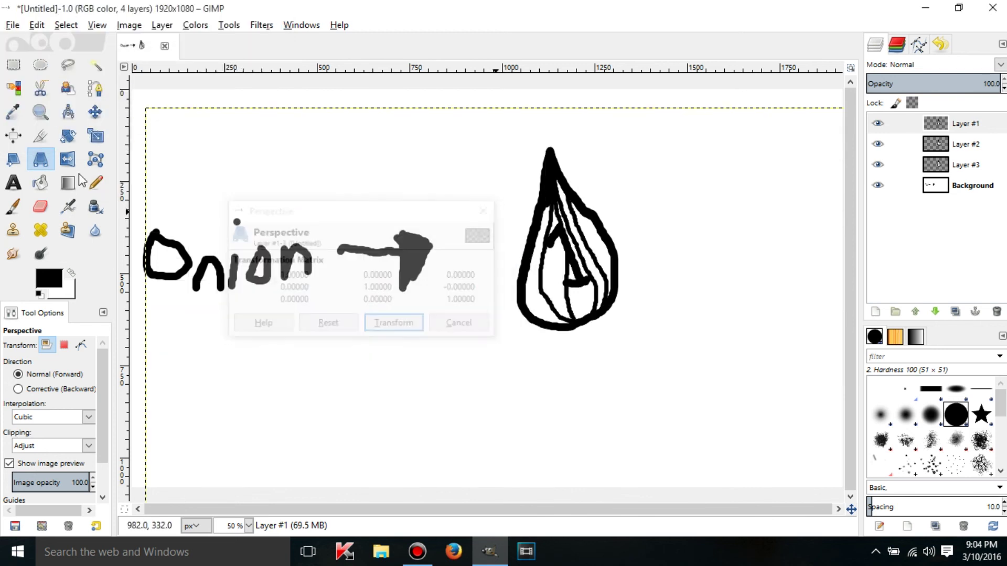
pyautogui.click(41, 119)
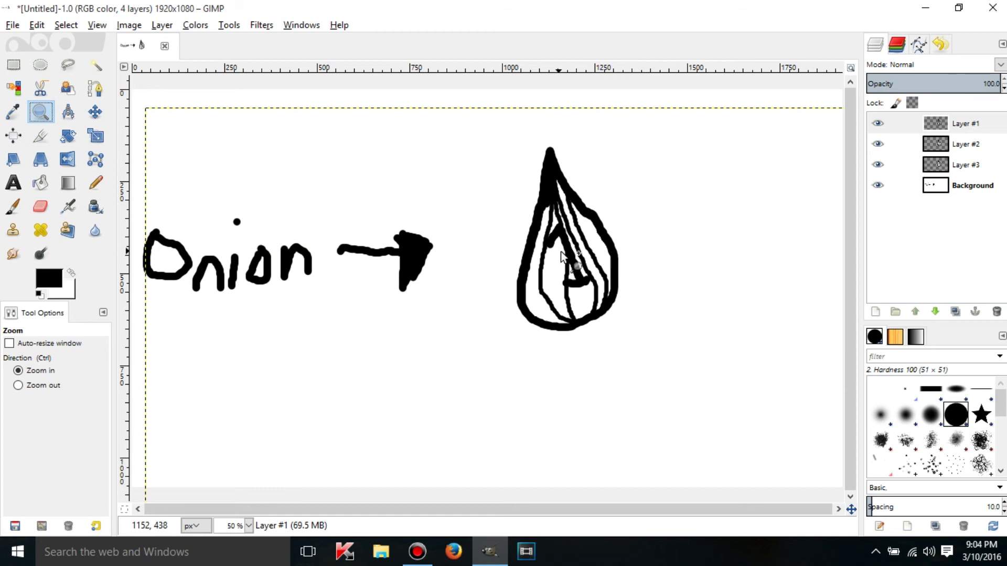
pyautogui.keyDown('ctrl'); pyautogui.click(569, 286); pyautogui.keyUp('ctrl')
pyautogui.keyDown('ctrl'); pyautogui.click(571, 284); pyautogui.keyUp('ctrl')
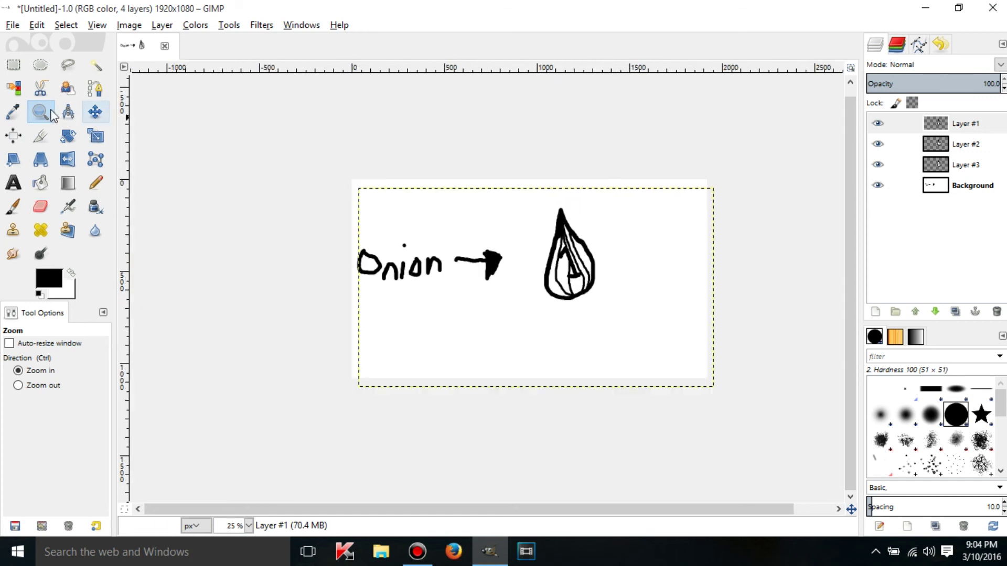
pyautogui.click(41, 162)
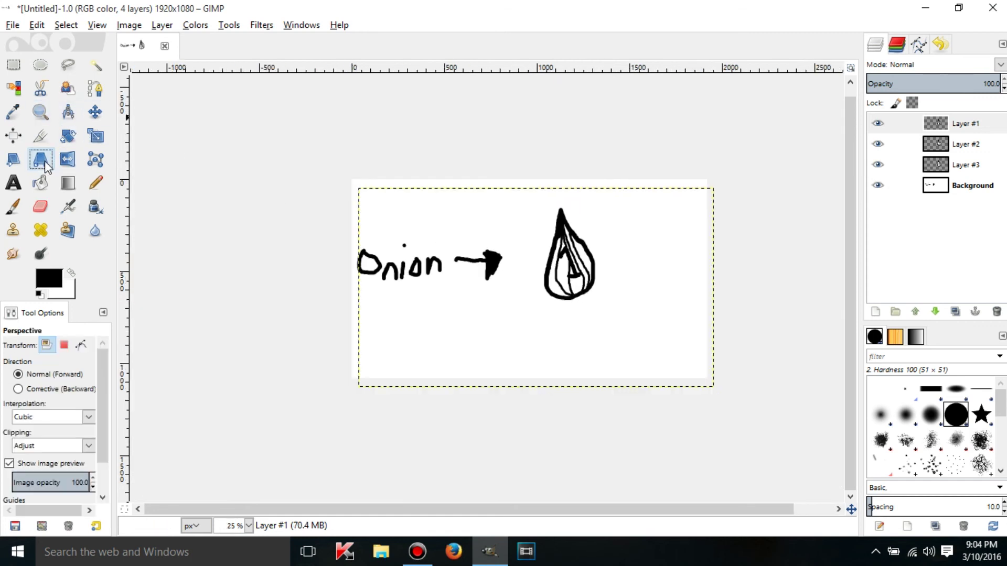
pyautogui.click(540, 289)
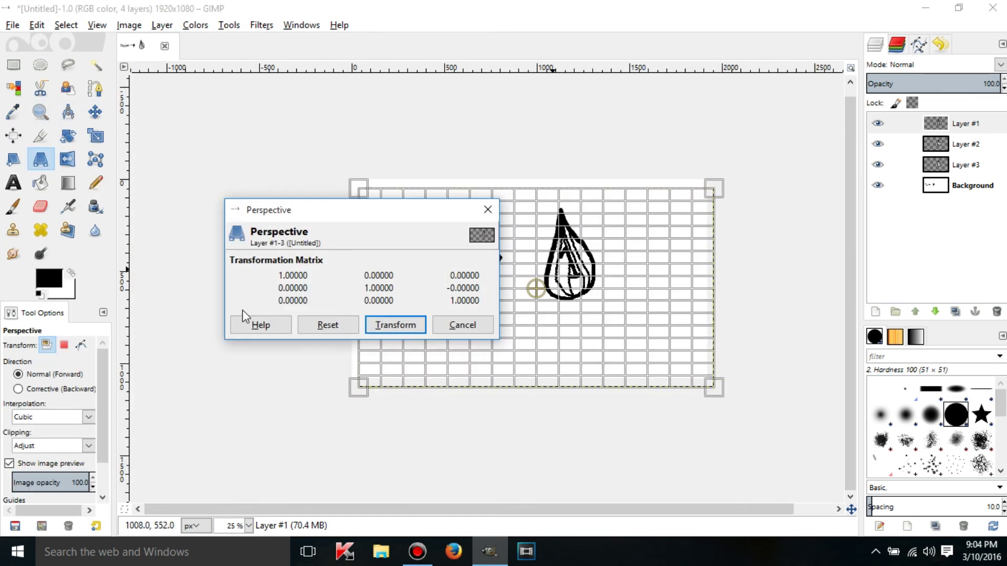
pyautogui.moveTo(358, 215)
pyautogui.mouseDown()
pyautogui.moveTo(138, 170)
pyautogui.moveTo(197, 128)
pyautogui.moveTo(195, 117)
pyautogui.mouseUp()
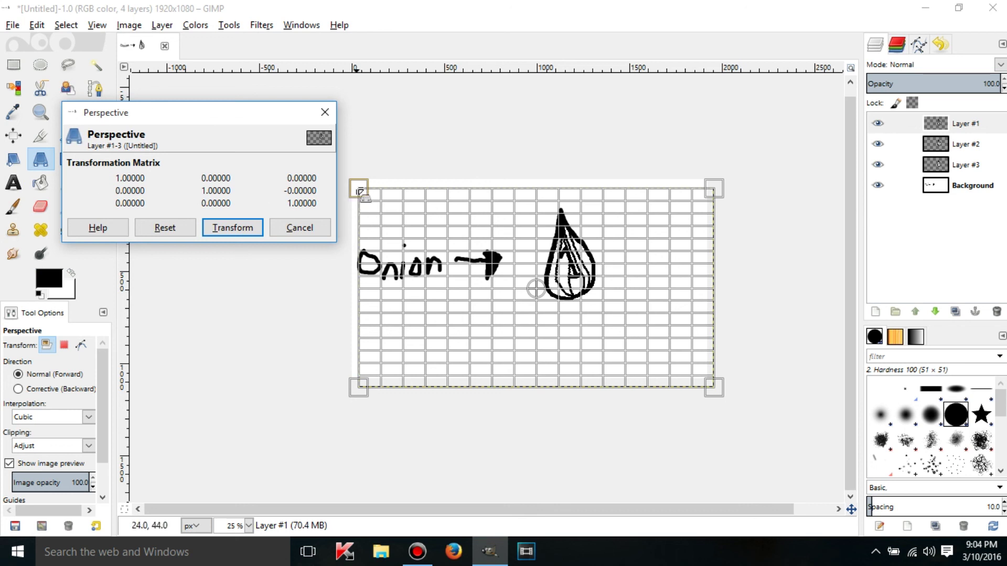
pyautogui.moveTo(359, 191); pyautogui.dragTo(475, 278)
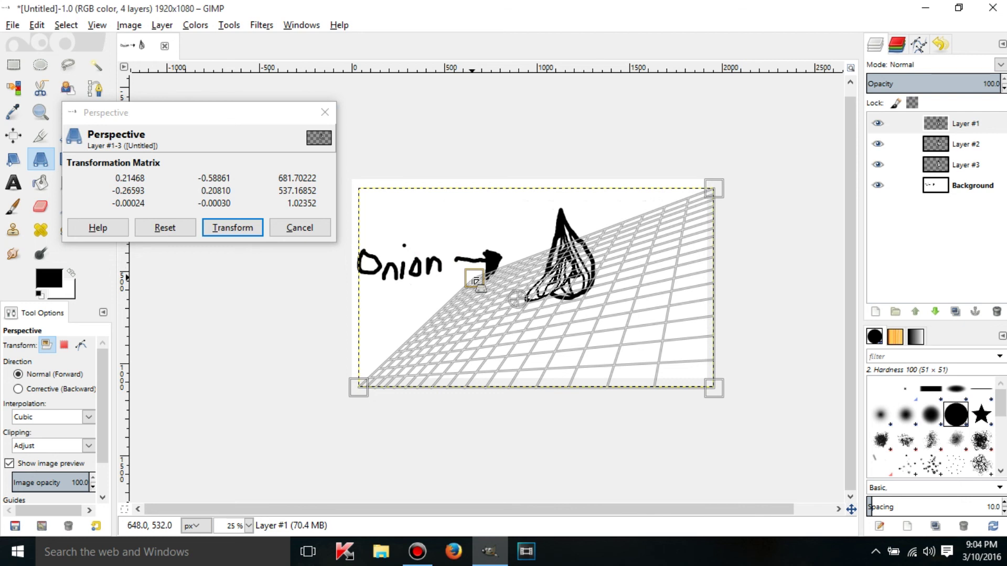
pyautogui.moveTo(475, 266); pyautogui.dragTo(474, 260)
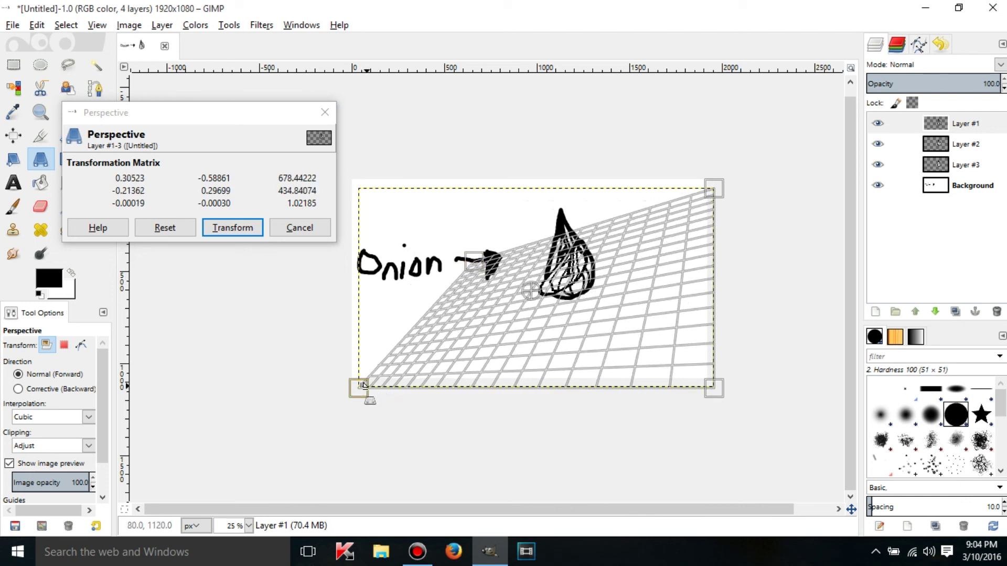
pyautogui.moveTo(363, 386); pyautogui.dragTo(481, 305)
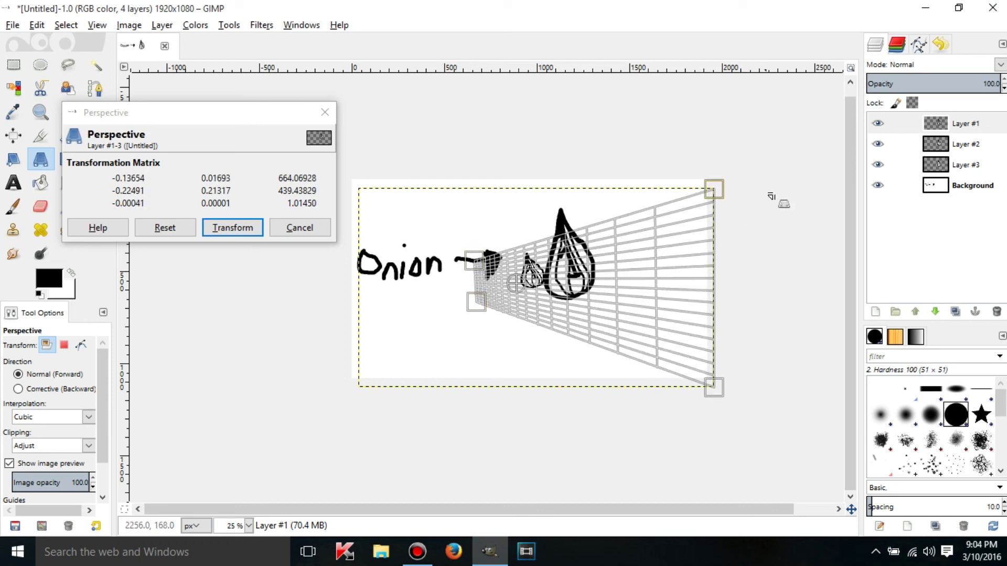
pyautogui.moveTo(729, 198); pyautogui.dragTo(902, 107)
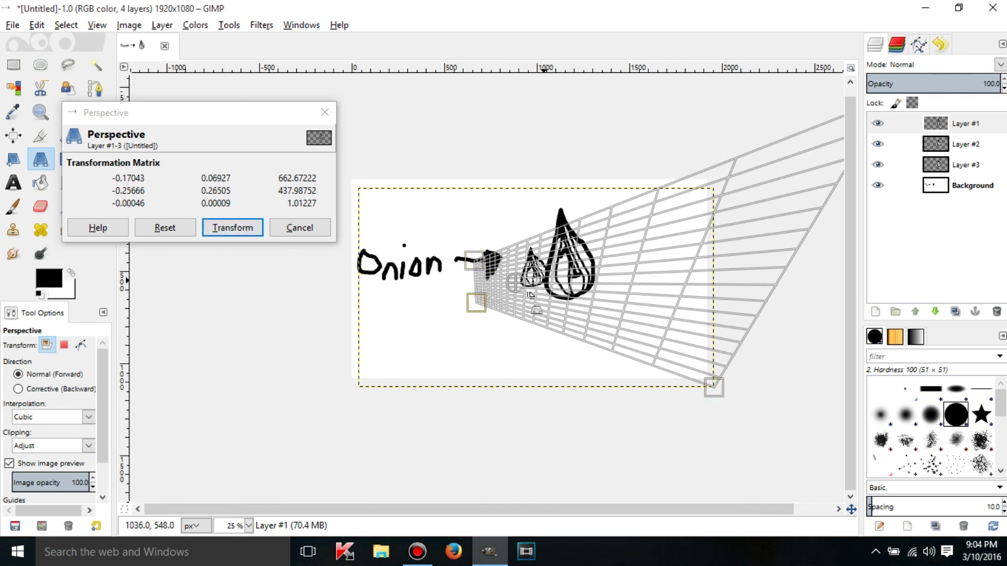
pyautogui.click(280, 232)
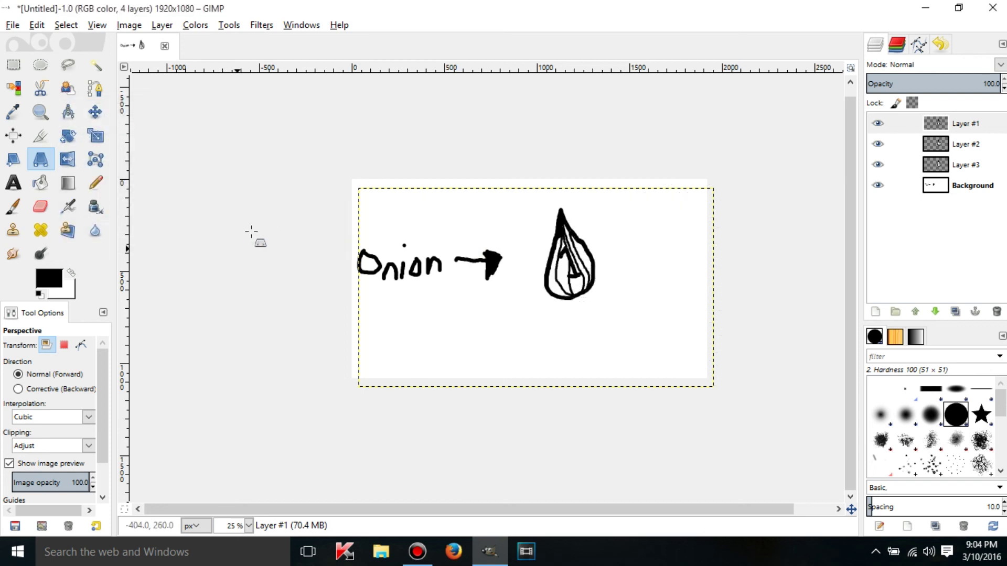
# - Mirror the layer horizontally with the Flip tool, then undo the flip
pyautogui.click(67, 159)
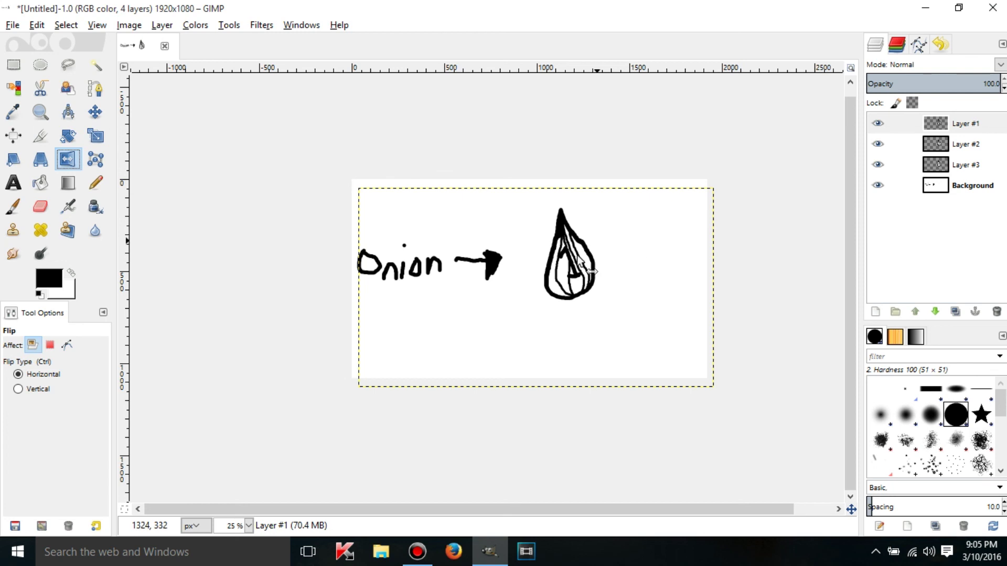
pyautogui.click(565, 274)
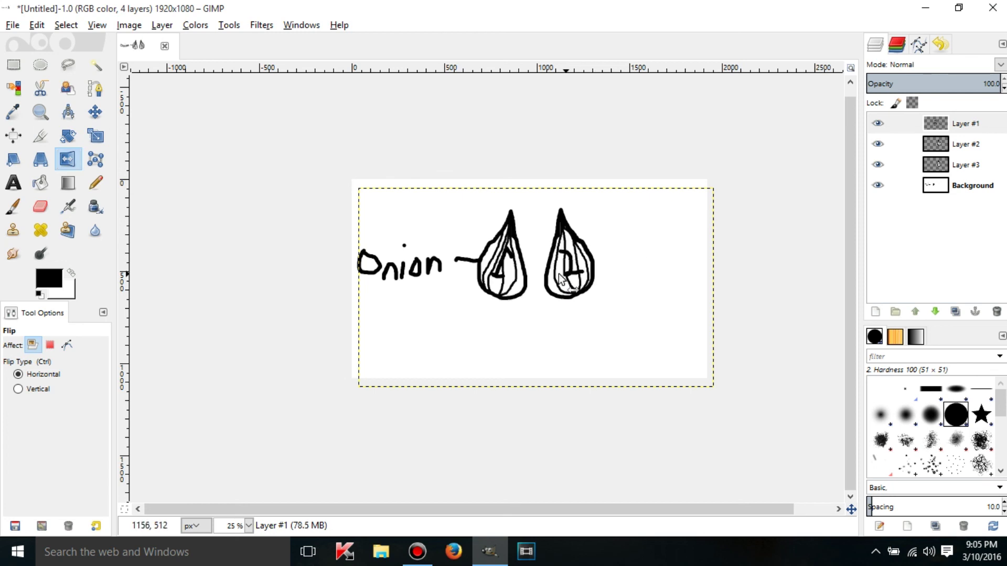
pyautogui.click(510, 278)
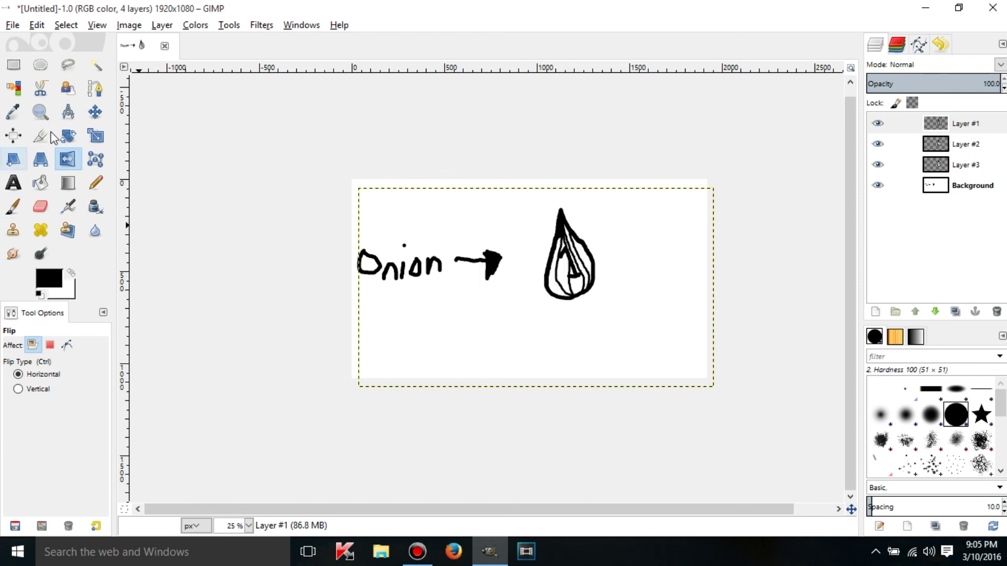
pyautogui.click(95, 160)
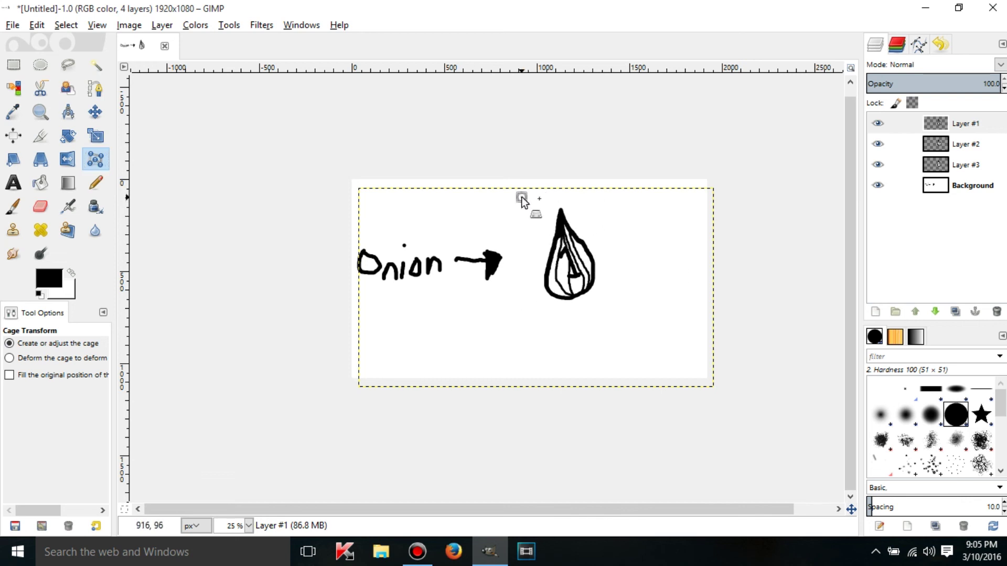
# - Place cage points around the onion, close the cage, and drag one point far down-left
pyautogui.click(515, 314)
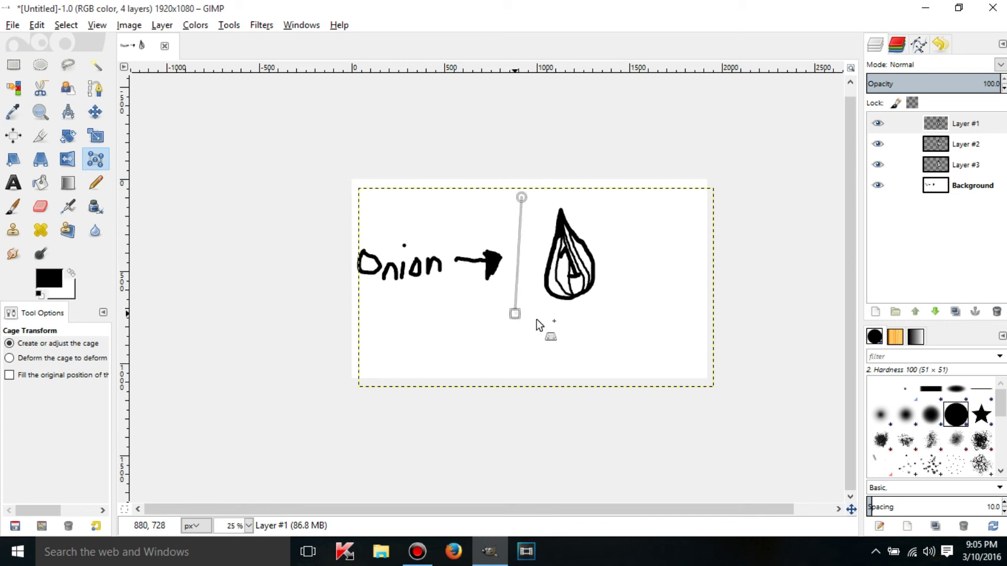
pyautogui.click(621, 316)
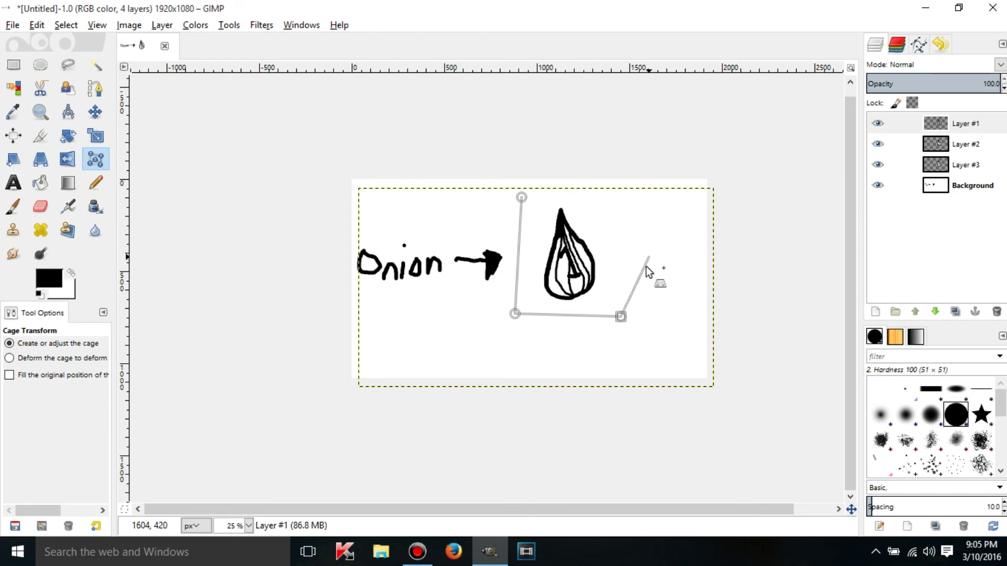
pyautogui.click(675, 279)
pyautogui.click(675, 224)
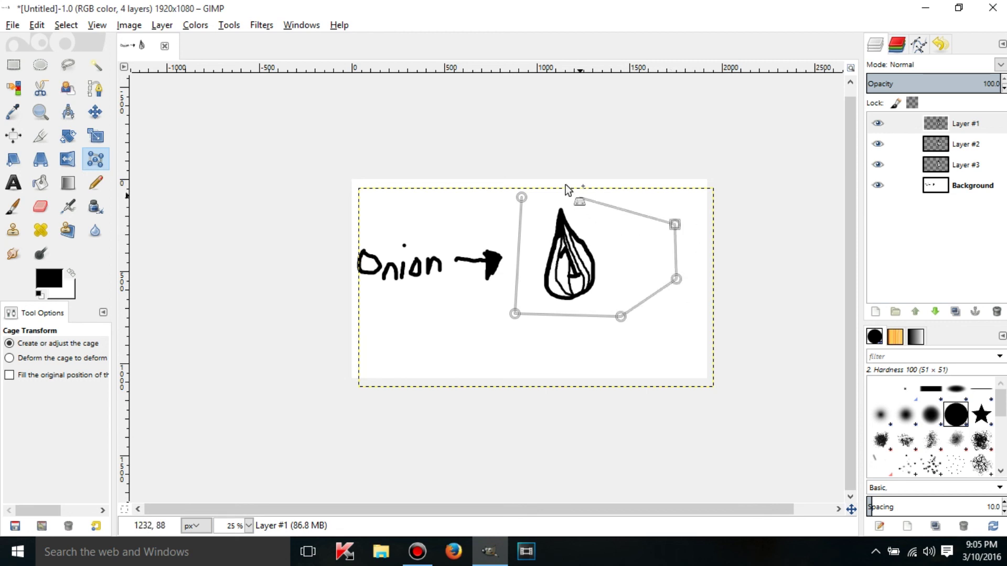
pyautogui.click(605, 196)
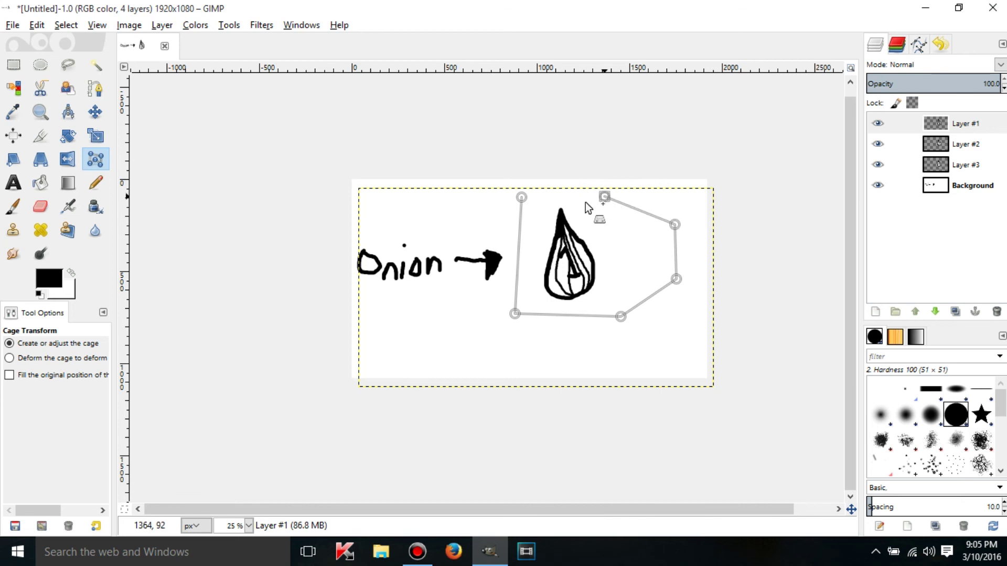
pyautogui.click(522, 197)
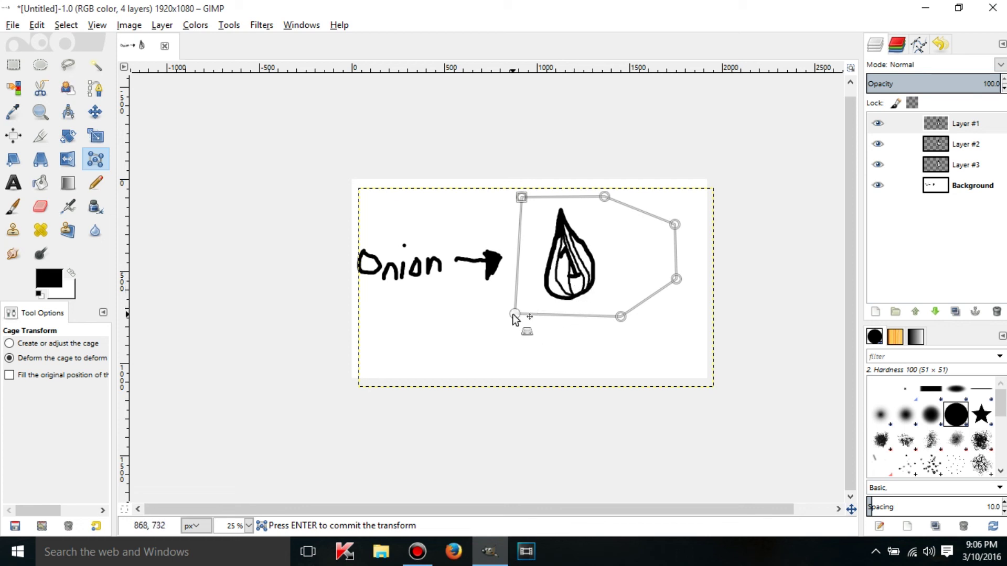
pyautogui.moveTo(513, 313); pyautogui.dragTo(182, 499)
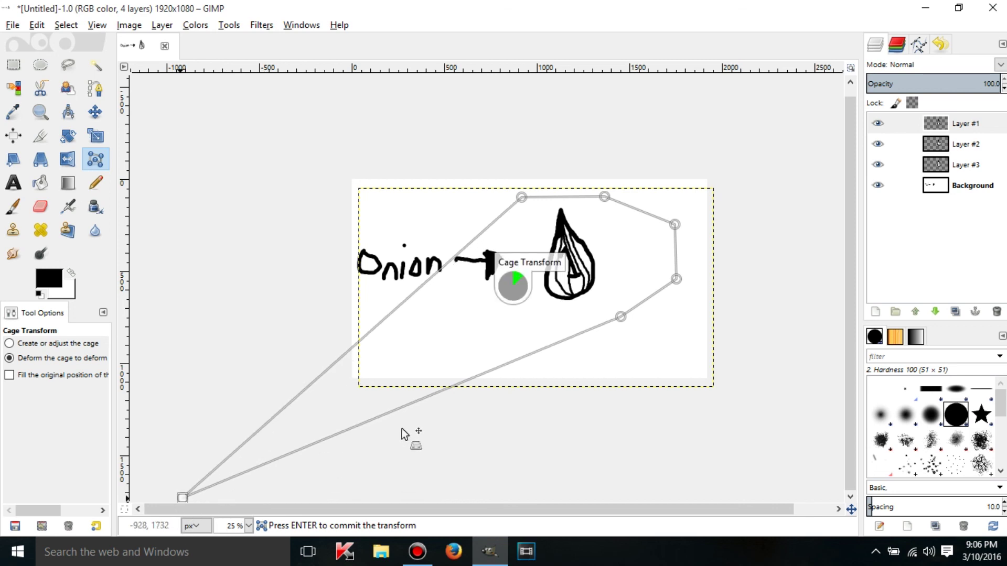